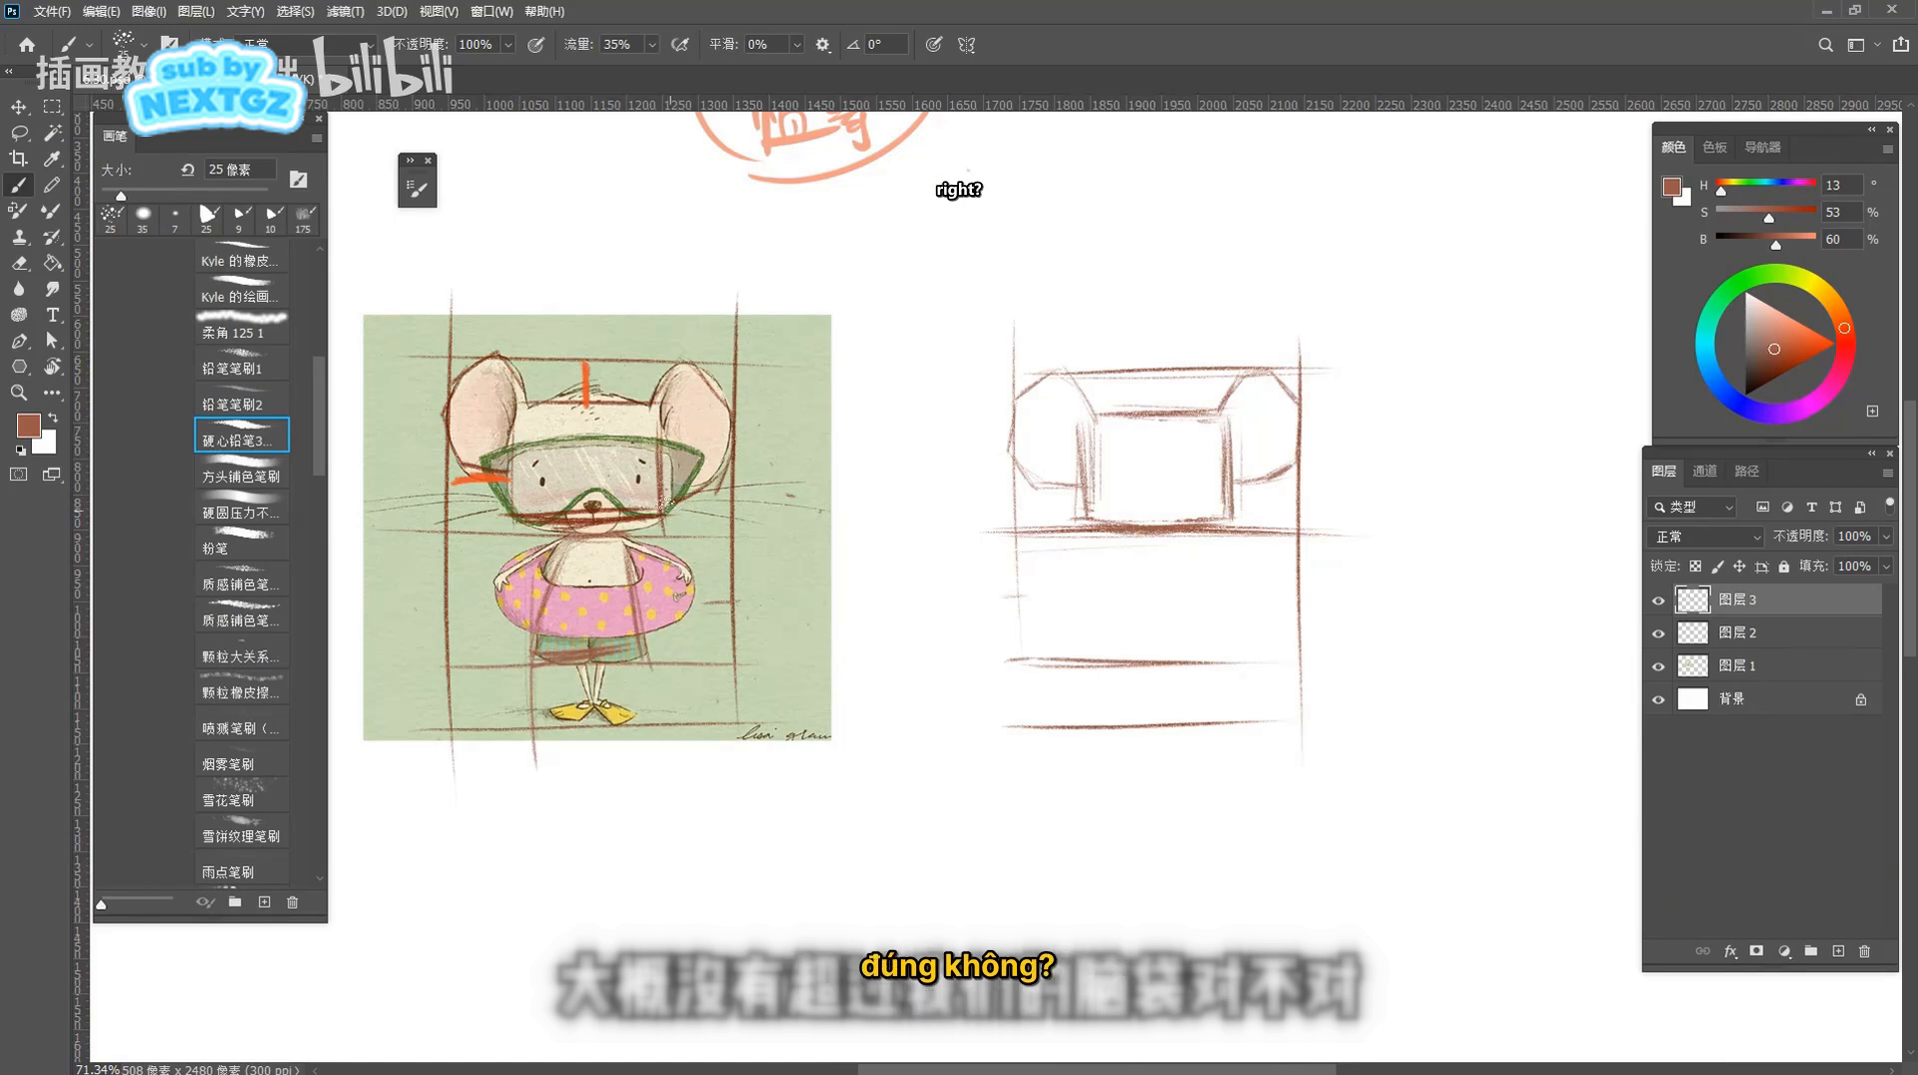
# Block in the copy's body as a tapered trapezoid below the head line, and sketch the two legs and feet beneath it
pyautogui.moveTo(1107, 608); pyautogui.dragTo(1105, 689)
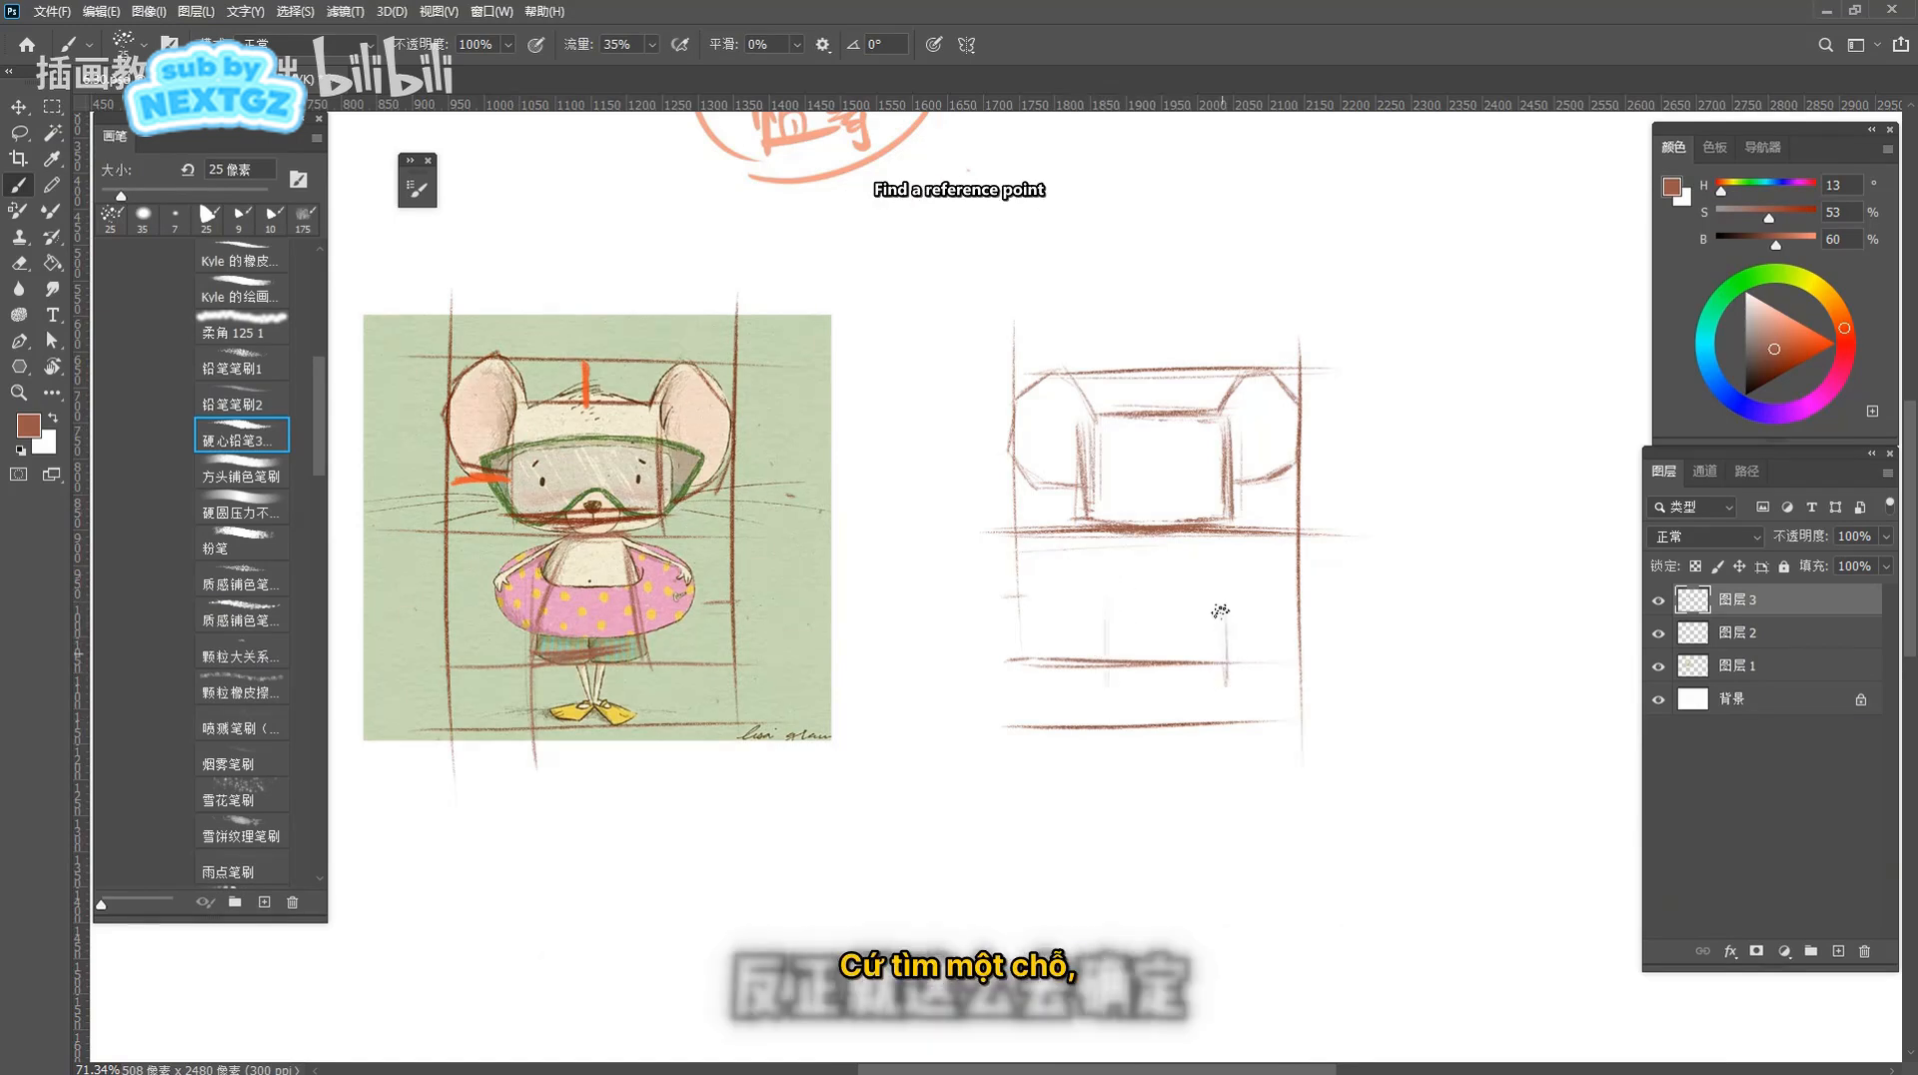
pyautogui.moveTo(1224, 612); pyautogui.dragTo(1227, 687)
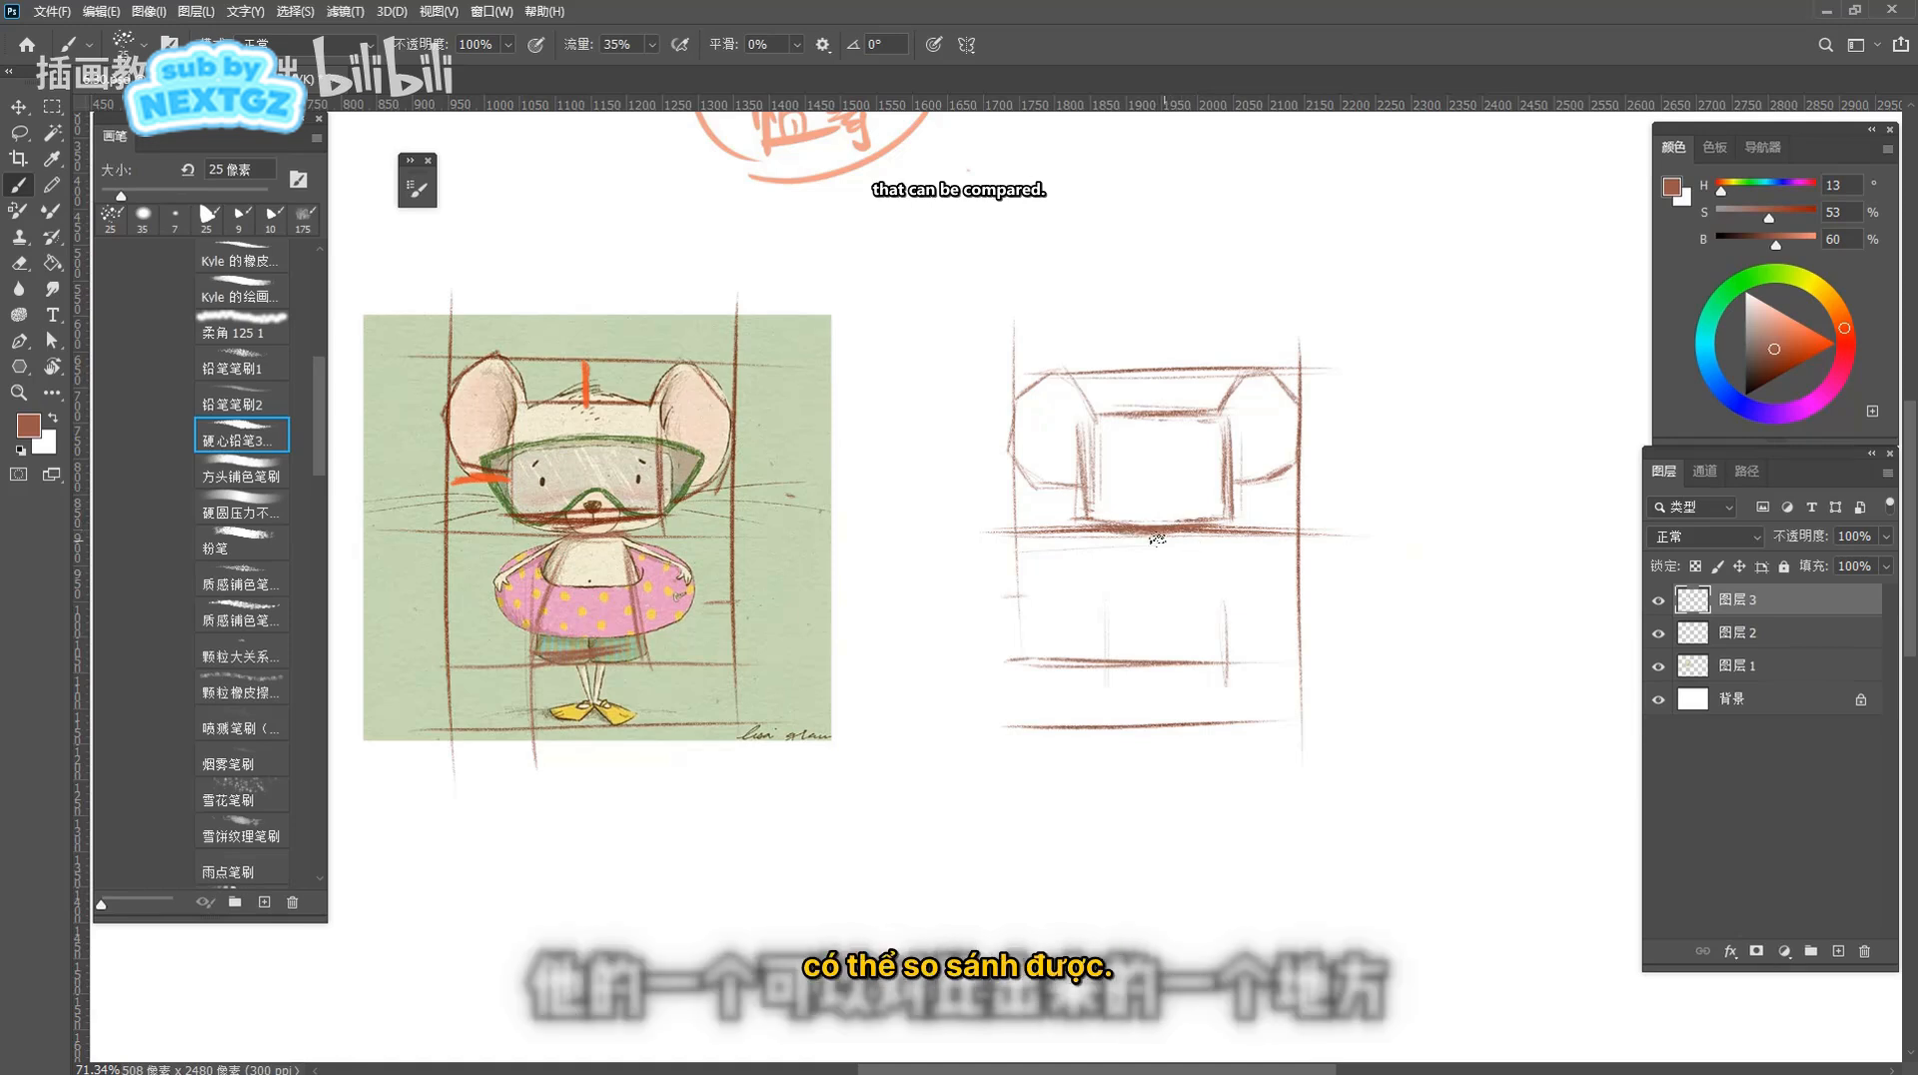
pyautogui.moveTo(1122, 542); pyautogui.dragTo(1109, 671)
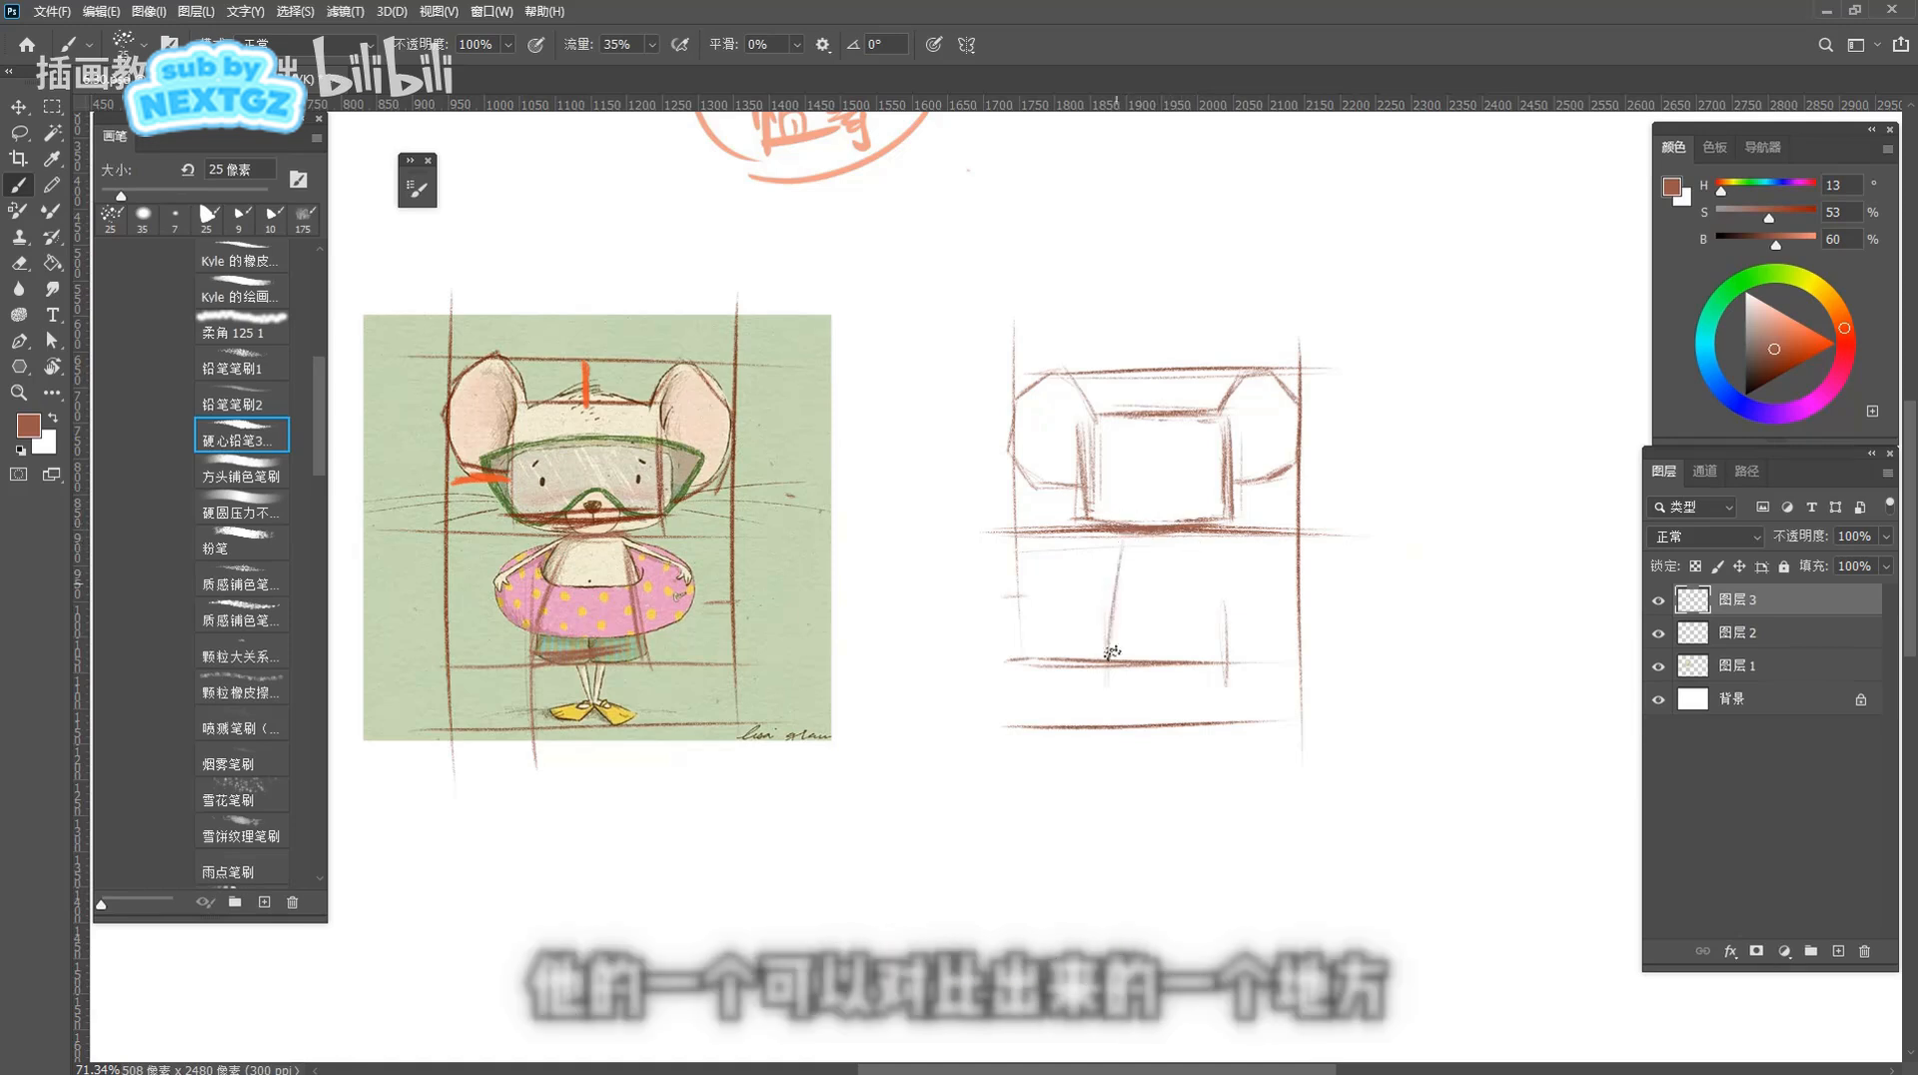
pyautogui.moveTo(1224, 613); pyautogui.dragTo(1195, 544)
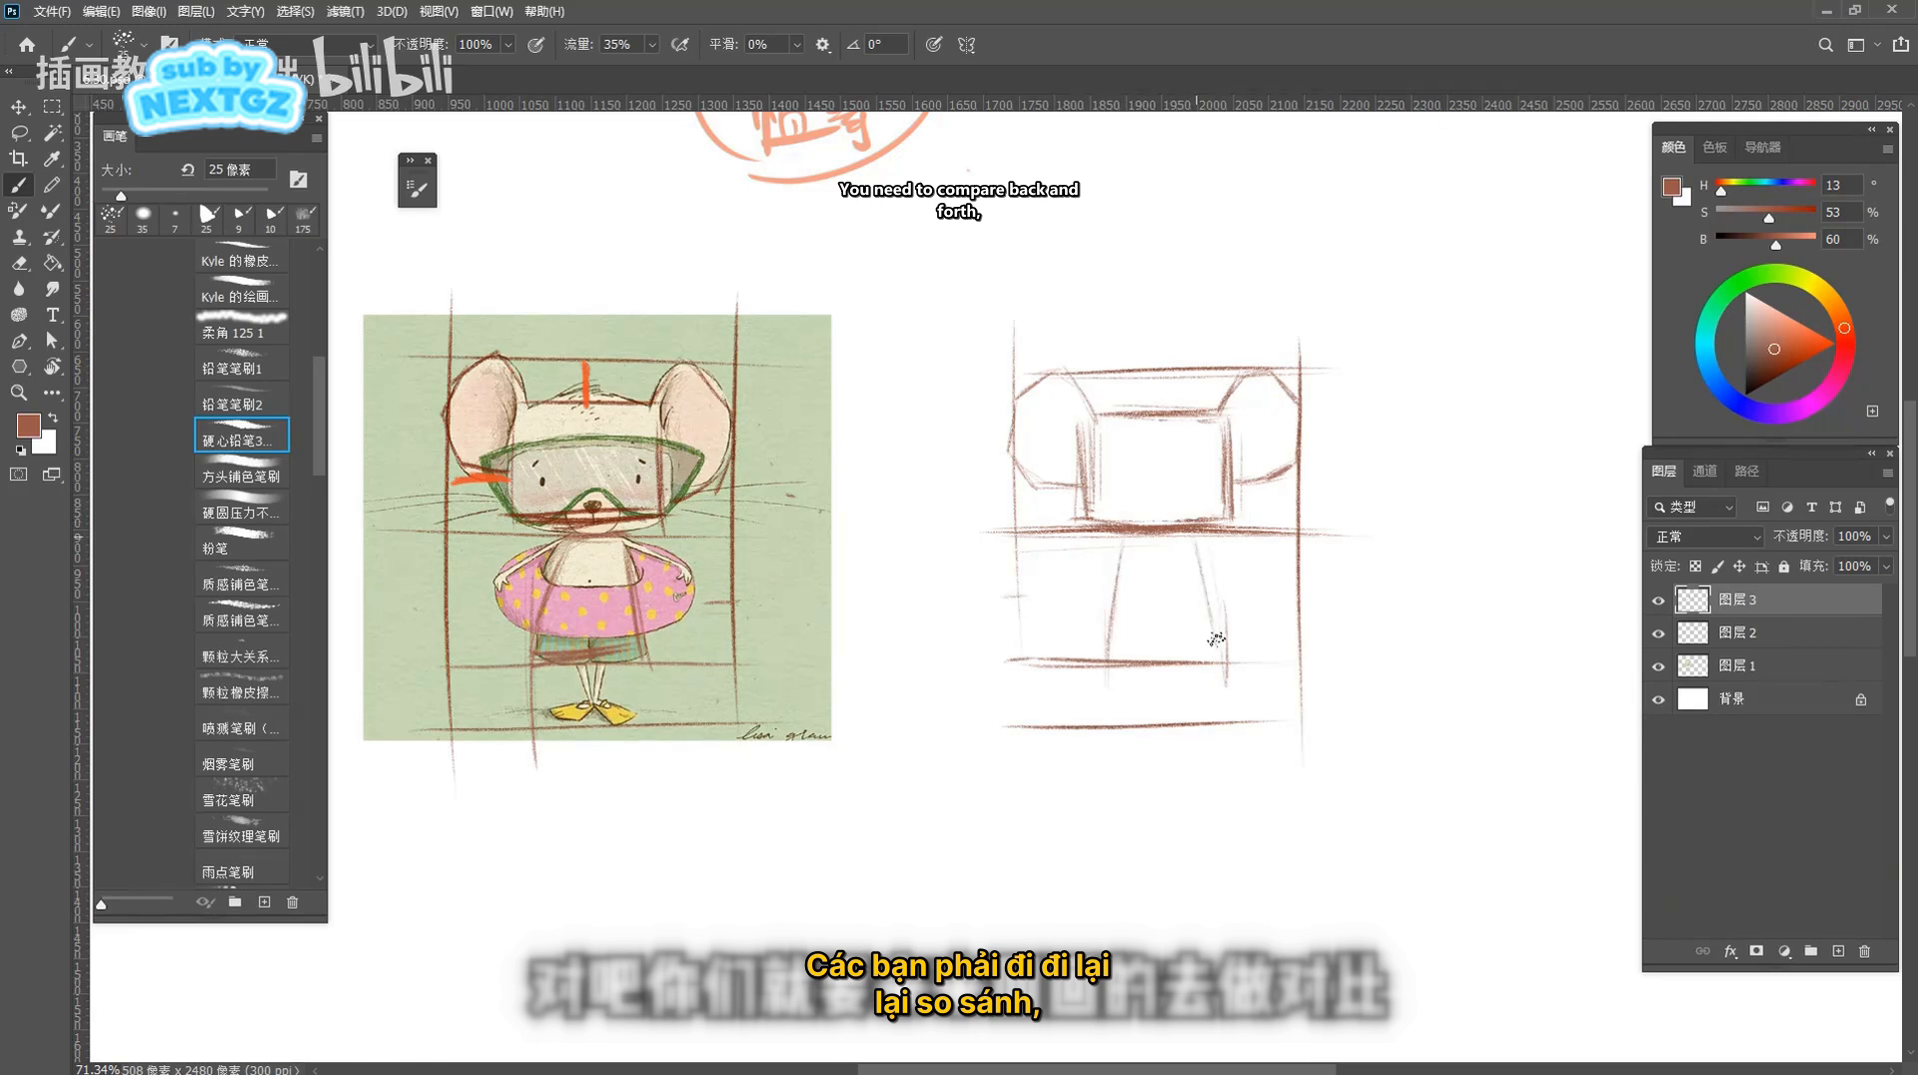
pyautogui.moveTo(1111, 656)
pyautogui.mouseDown()
pyautogui.moveTo(1217, 661)
pyautogui.moveTo(1201, 660)
pyautogui.mouseUp()
pyautogui.moveTo(1124, 544); pyautogui.dragTo(1109, 655)
pyautogui.moveTo(1197, 546); pyautogui.dragTo(1220, 628)
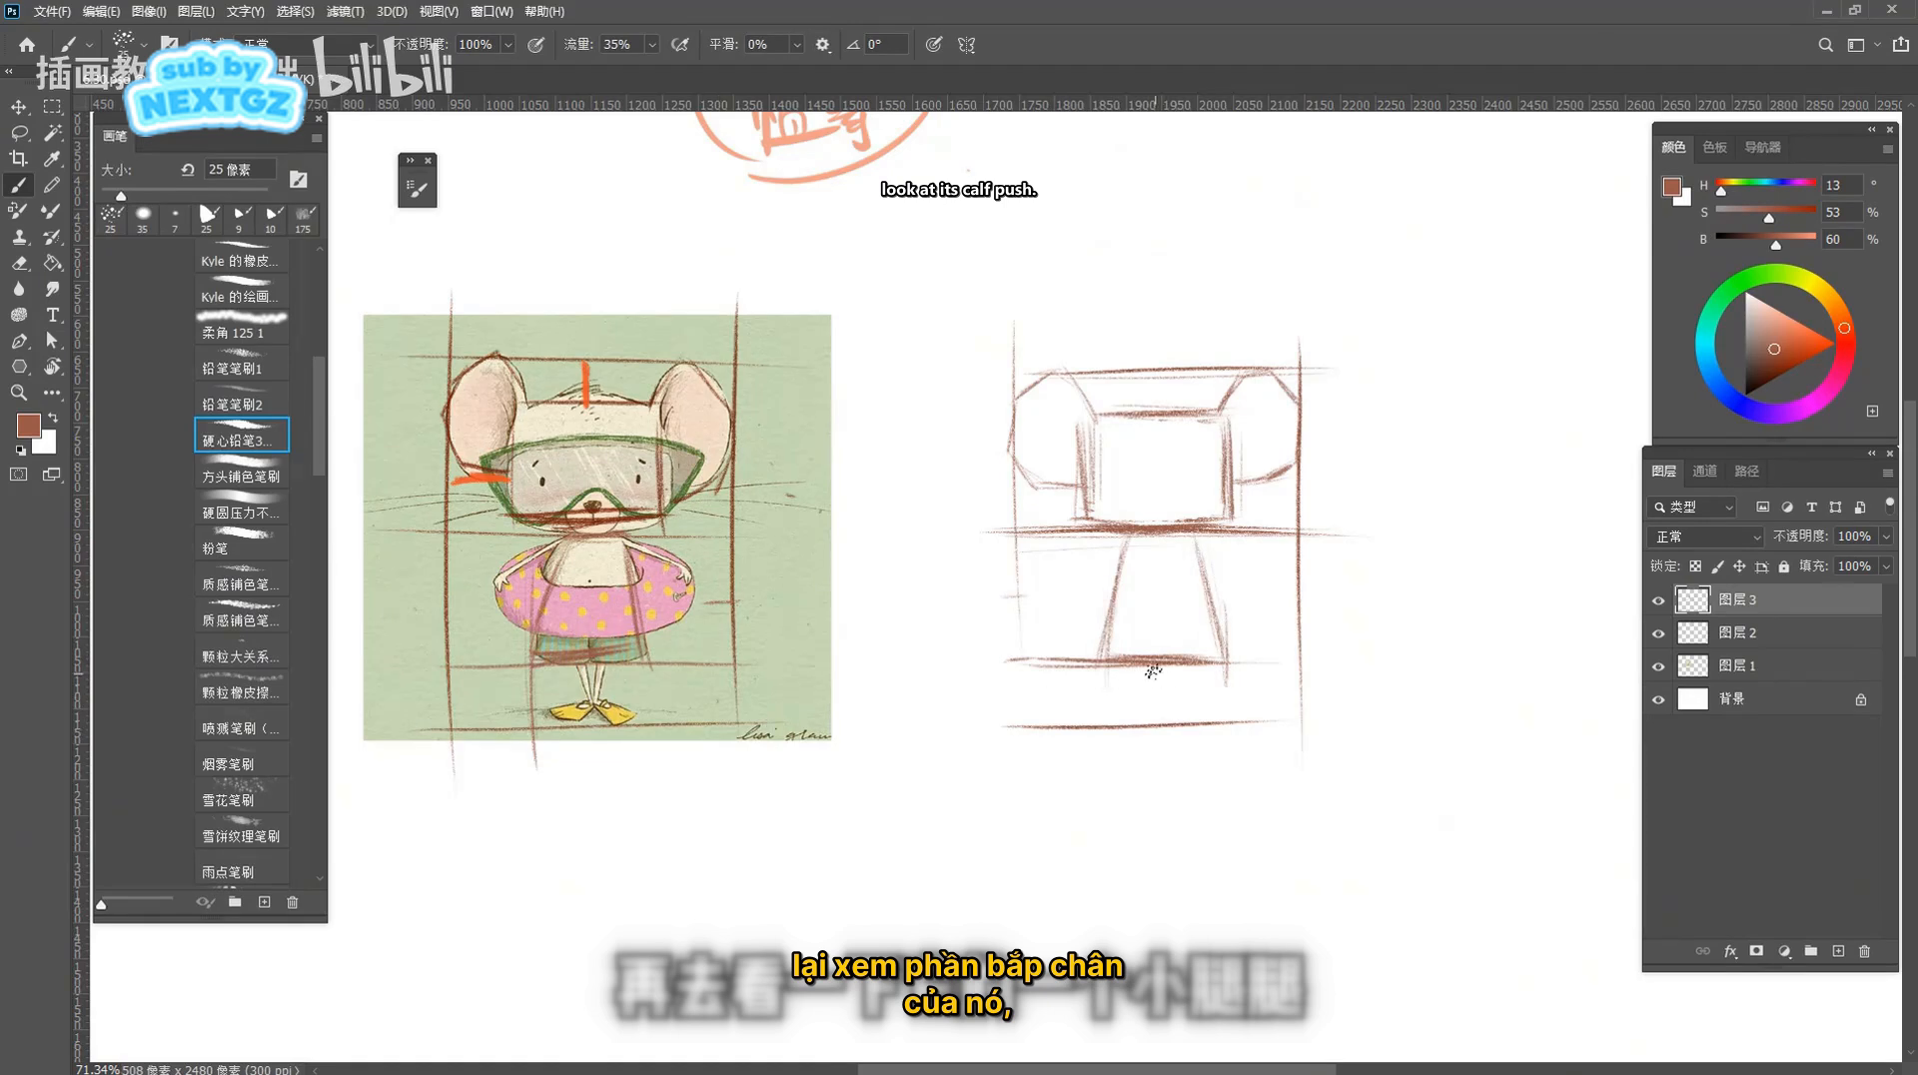
pyautogui.moveTo(1161, 668)
pyautogui.mouseDown()
pyautogui.moveTo(1171, 720)
pyautogui.moveTo(1179, 664)
pyautogui.moveTo(1153, 719)
pyautogui.moveTo(1122, 715)
pyautogui.moveTo(1207, 717)
pyautogui.mouseUp()
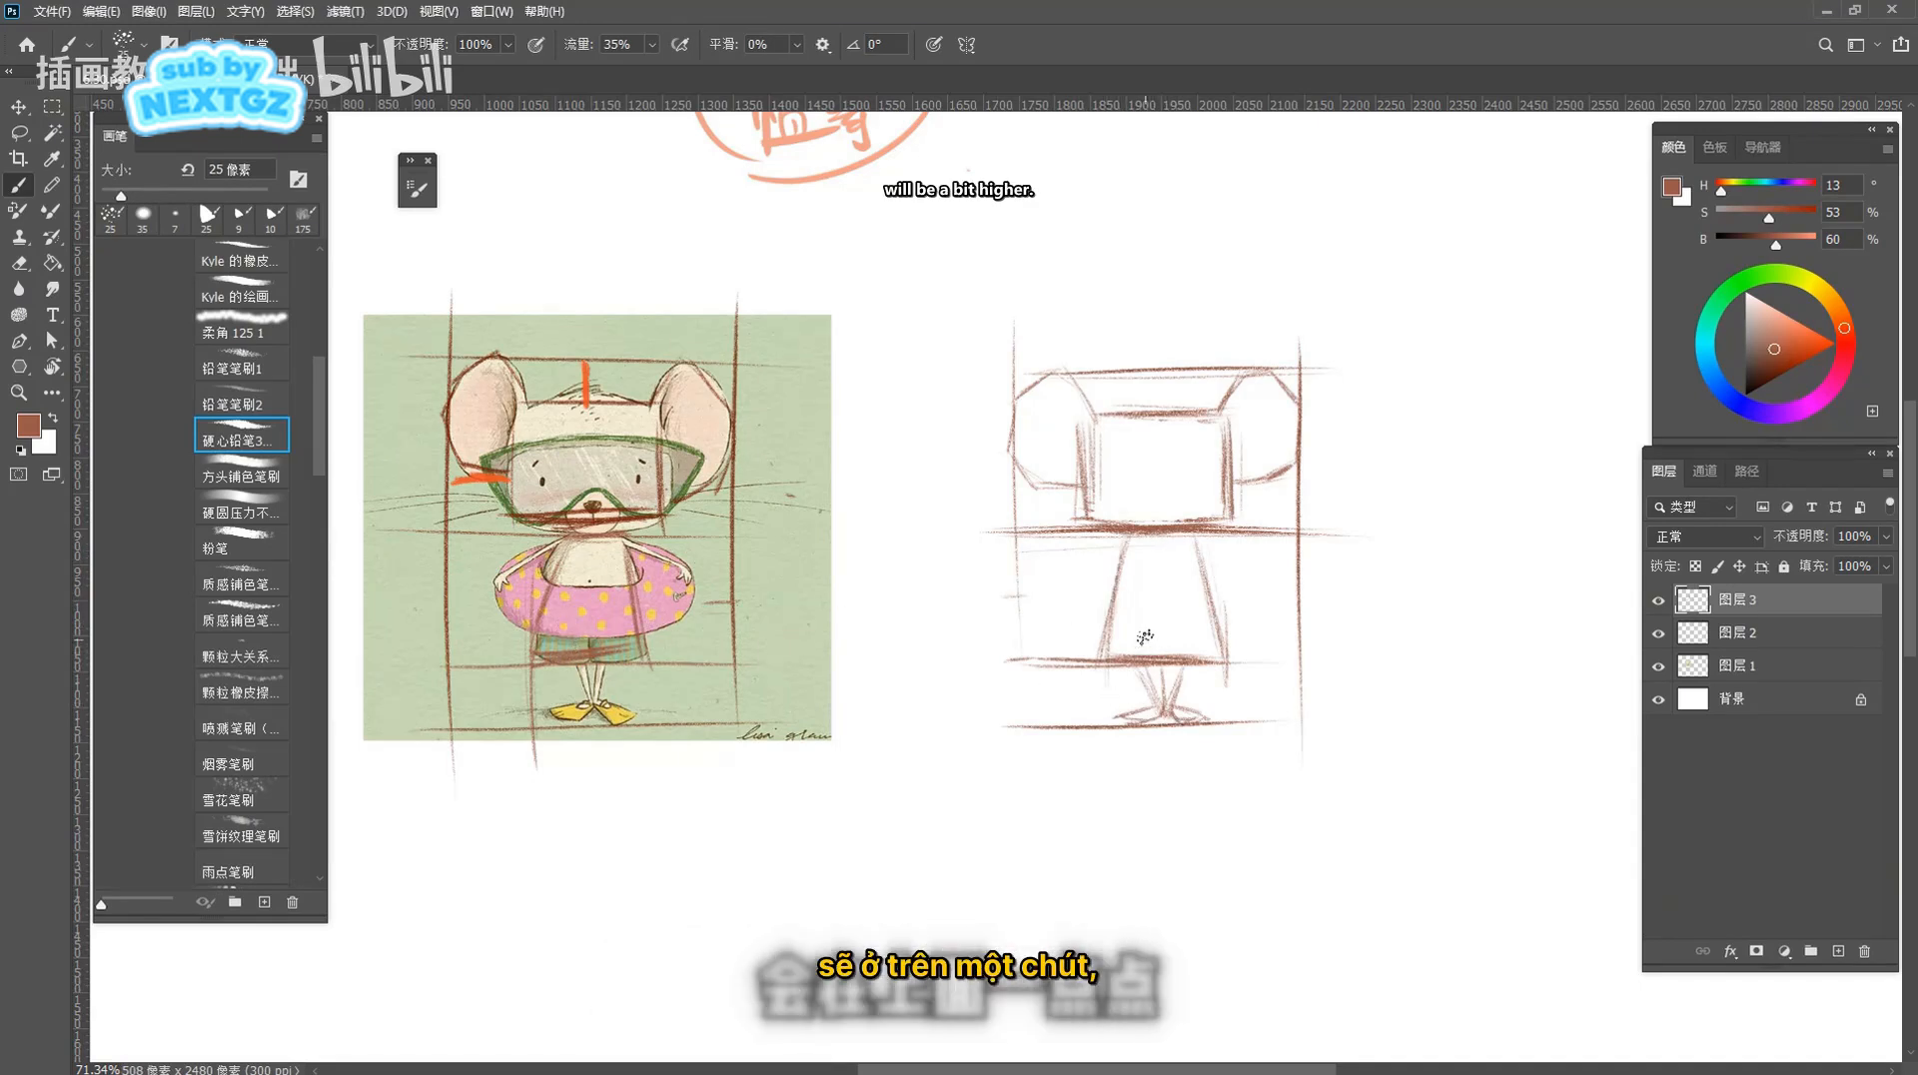
# Sketch the oval swim ring and arms around the copy's torso, and mark the centre split of the shorts
pyautogui.moveTo(1106, 628)
pyautogui.mouseDown()
pyautogui.moveTo(1214, 628)
pyautogui.moveTo(1090, 628)
pyautogui.moveTo(1235, 616)
pyautogui.moveTo(1183, 580)
pyautogui.moveTo(1110, 579)
pyautogui.mouseUp()
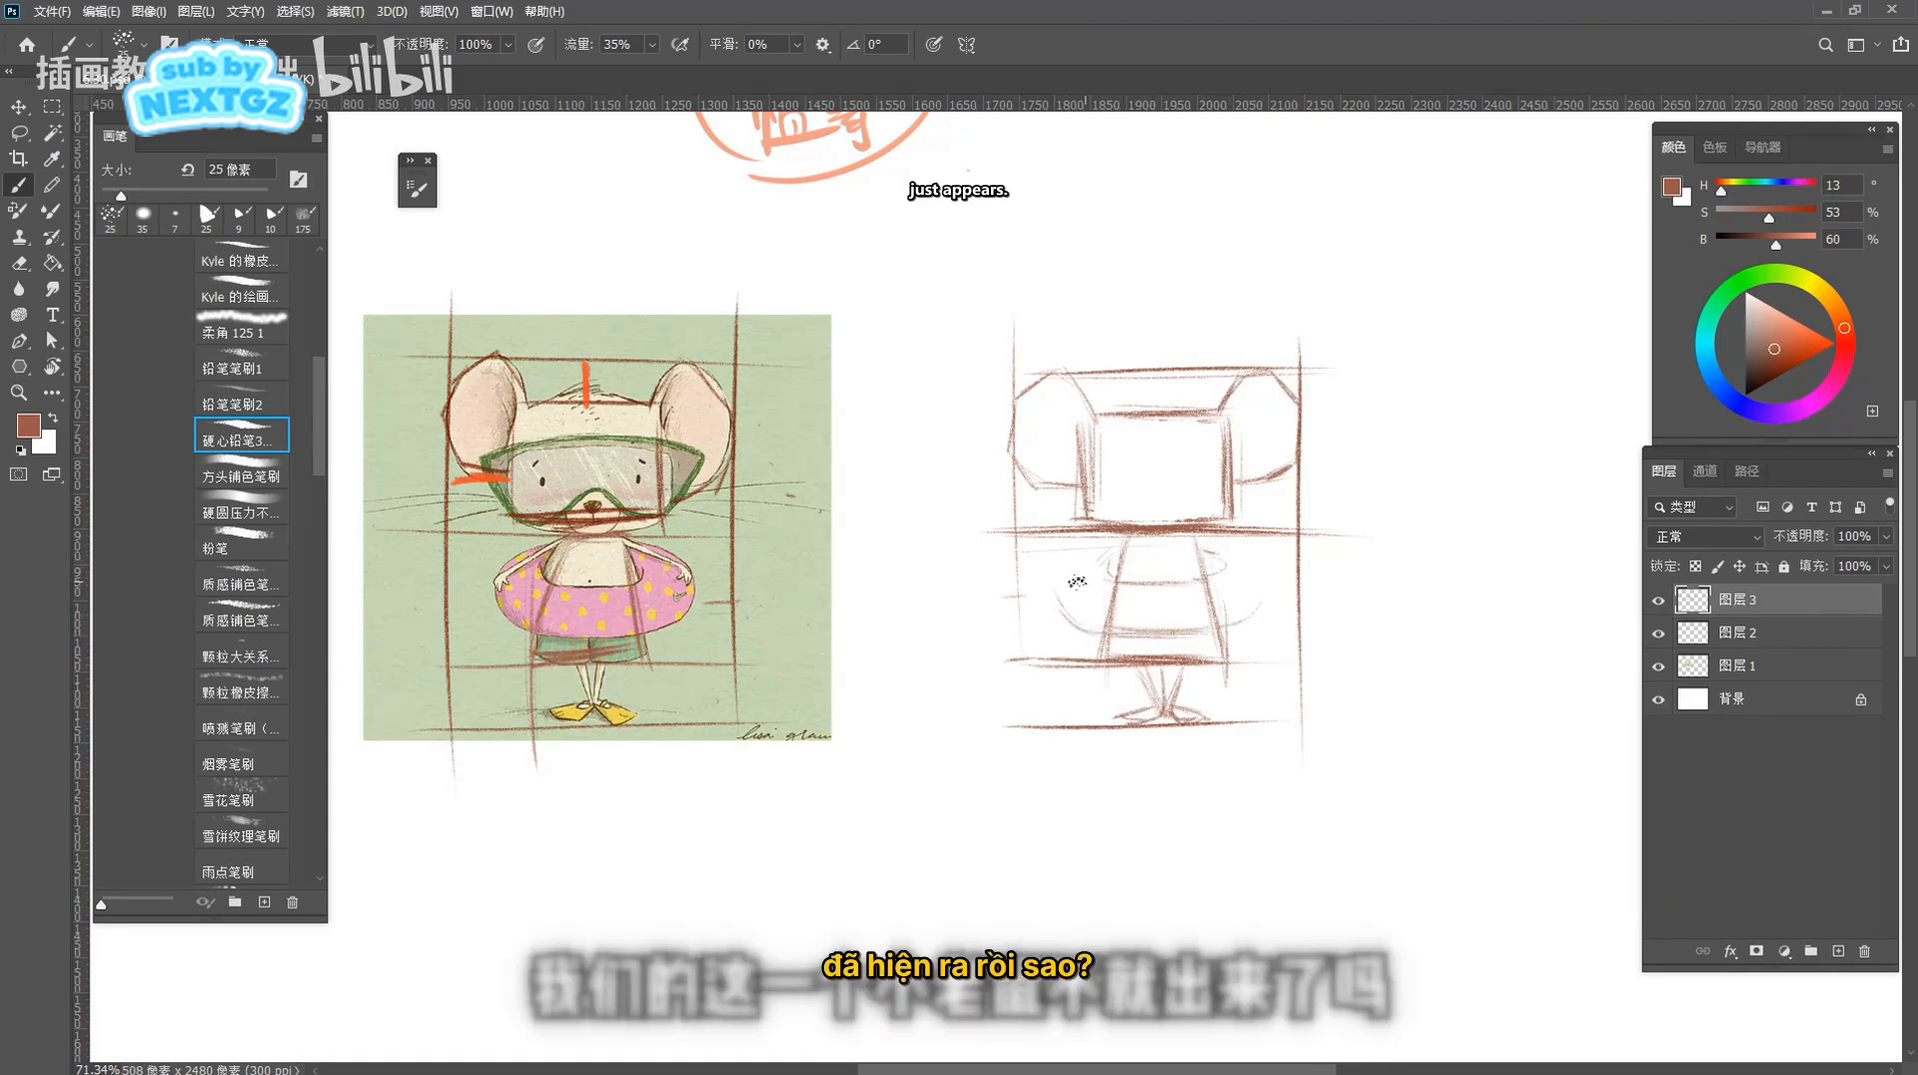
pyautogui.moveTo(1081, 570)
pyautogui.mouseDown()
pyautogui.moveTo(1069, 611)
pyautogui.moveTo(1061, 579)
pyautogui.moveTo(1129, 541)
pyautogui.moveTo(1061, 605)
pyautogui.mouseUp()
pyautogui.moveTo(1200, 545)
pyautogui.mouseDown()
pyautogui.moveTo(1242, 554)
pyautogui.moveTo(1265, 590)
pyautogui.mouseUp()
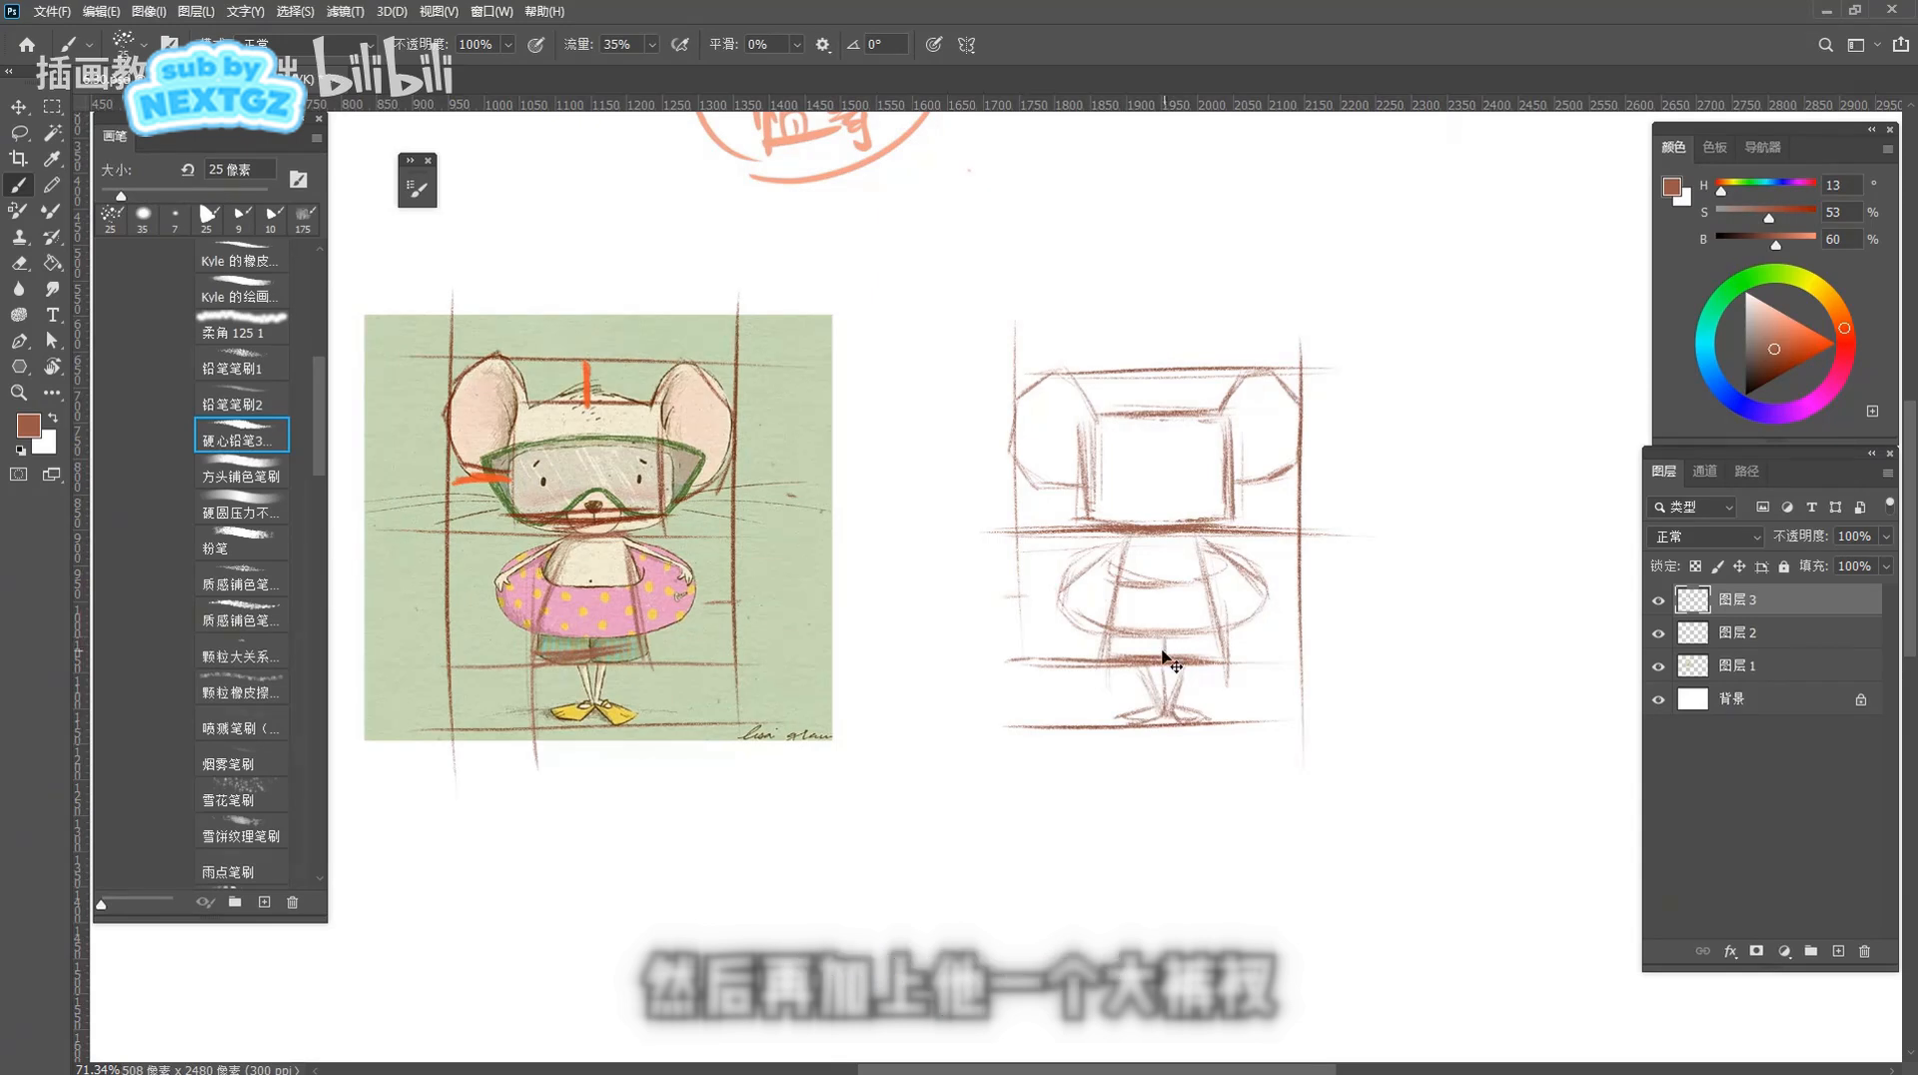
pyautogui.moveTo(1166, 637); pyautogui.dragTo(1165, 655)
pyautogui.moveTo(1118, 585); pyautogui.dragTo(1206, 586)
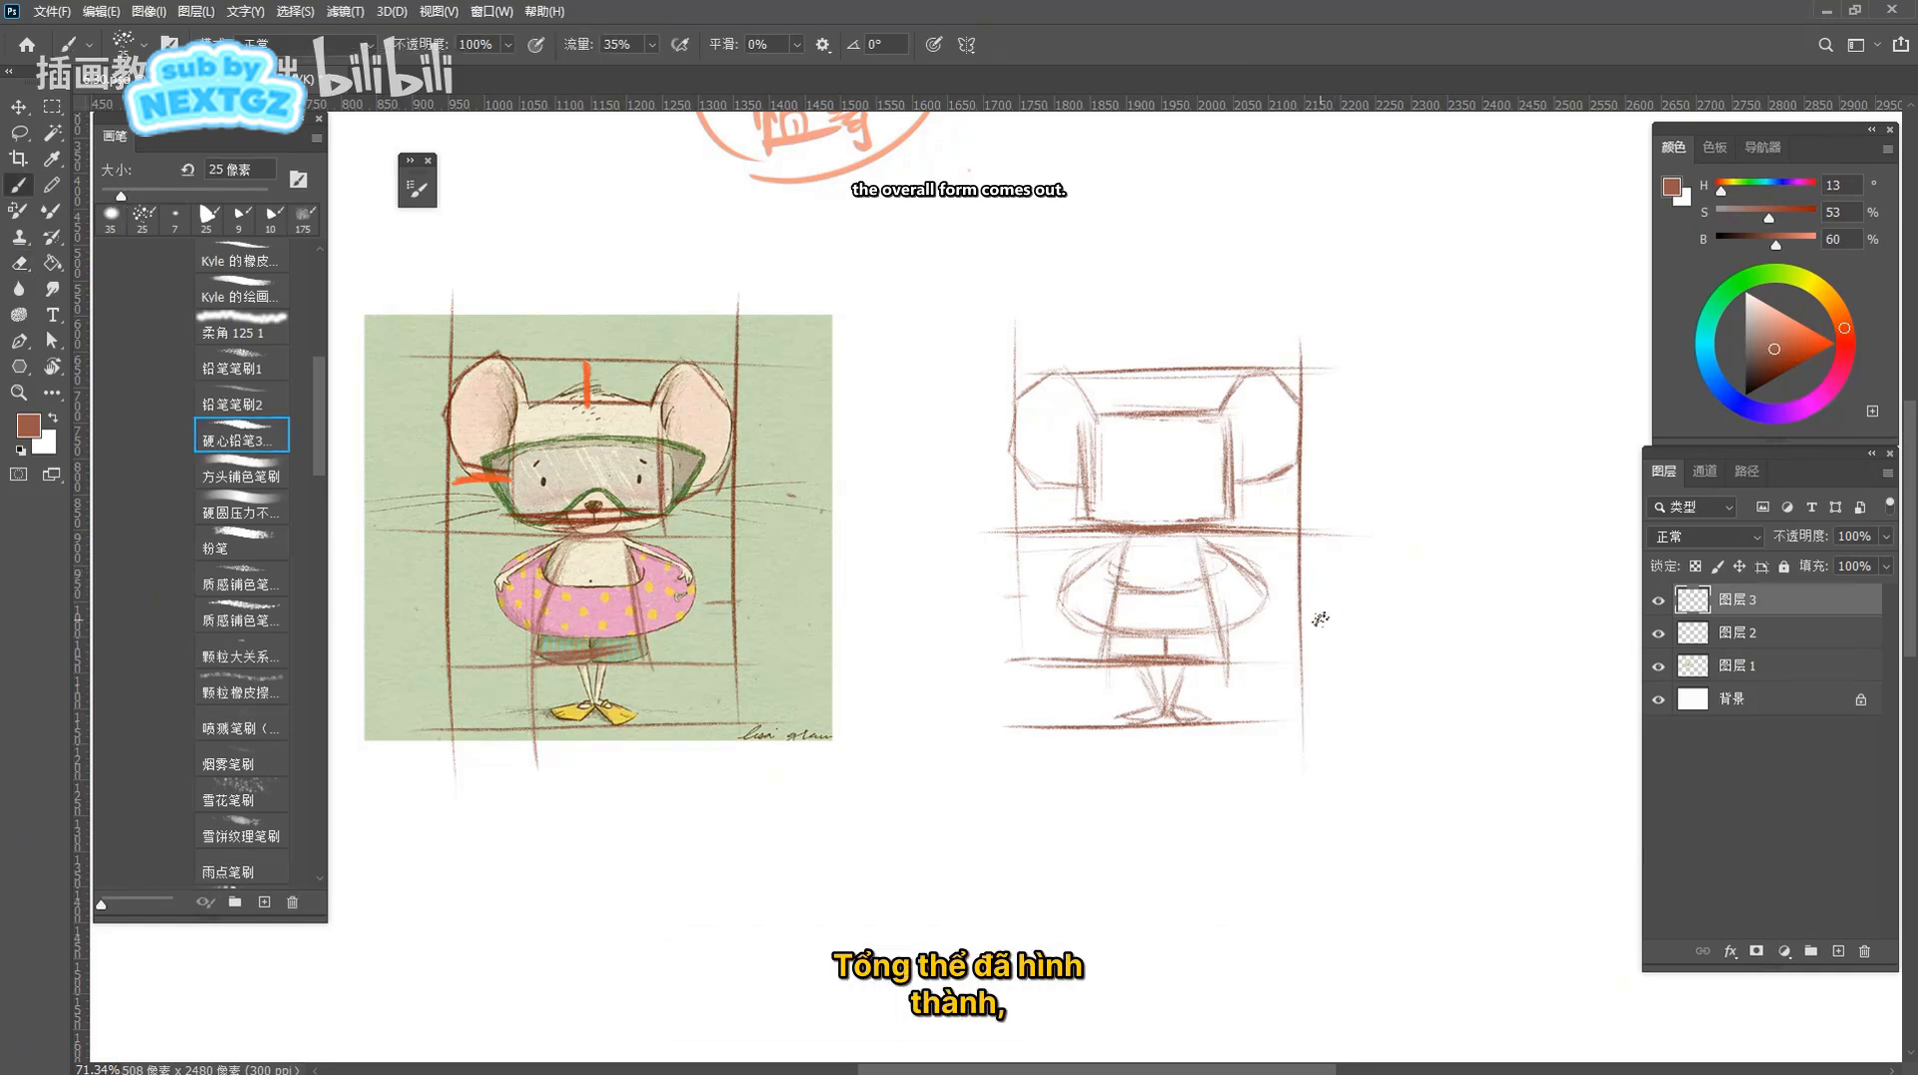
# Draw two small, widely spaced eyes with short brows inside the copy's face box, matching the reference spacing
pyautogui.scroll(-3, 1320, 618)
pyautogui.scroll(2, 1320, 618)
pyautogui.moveTo(1287, 603); pyautogui.dragTo(1284, 588)
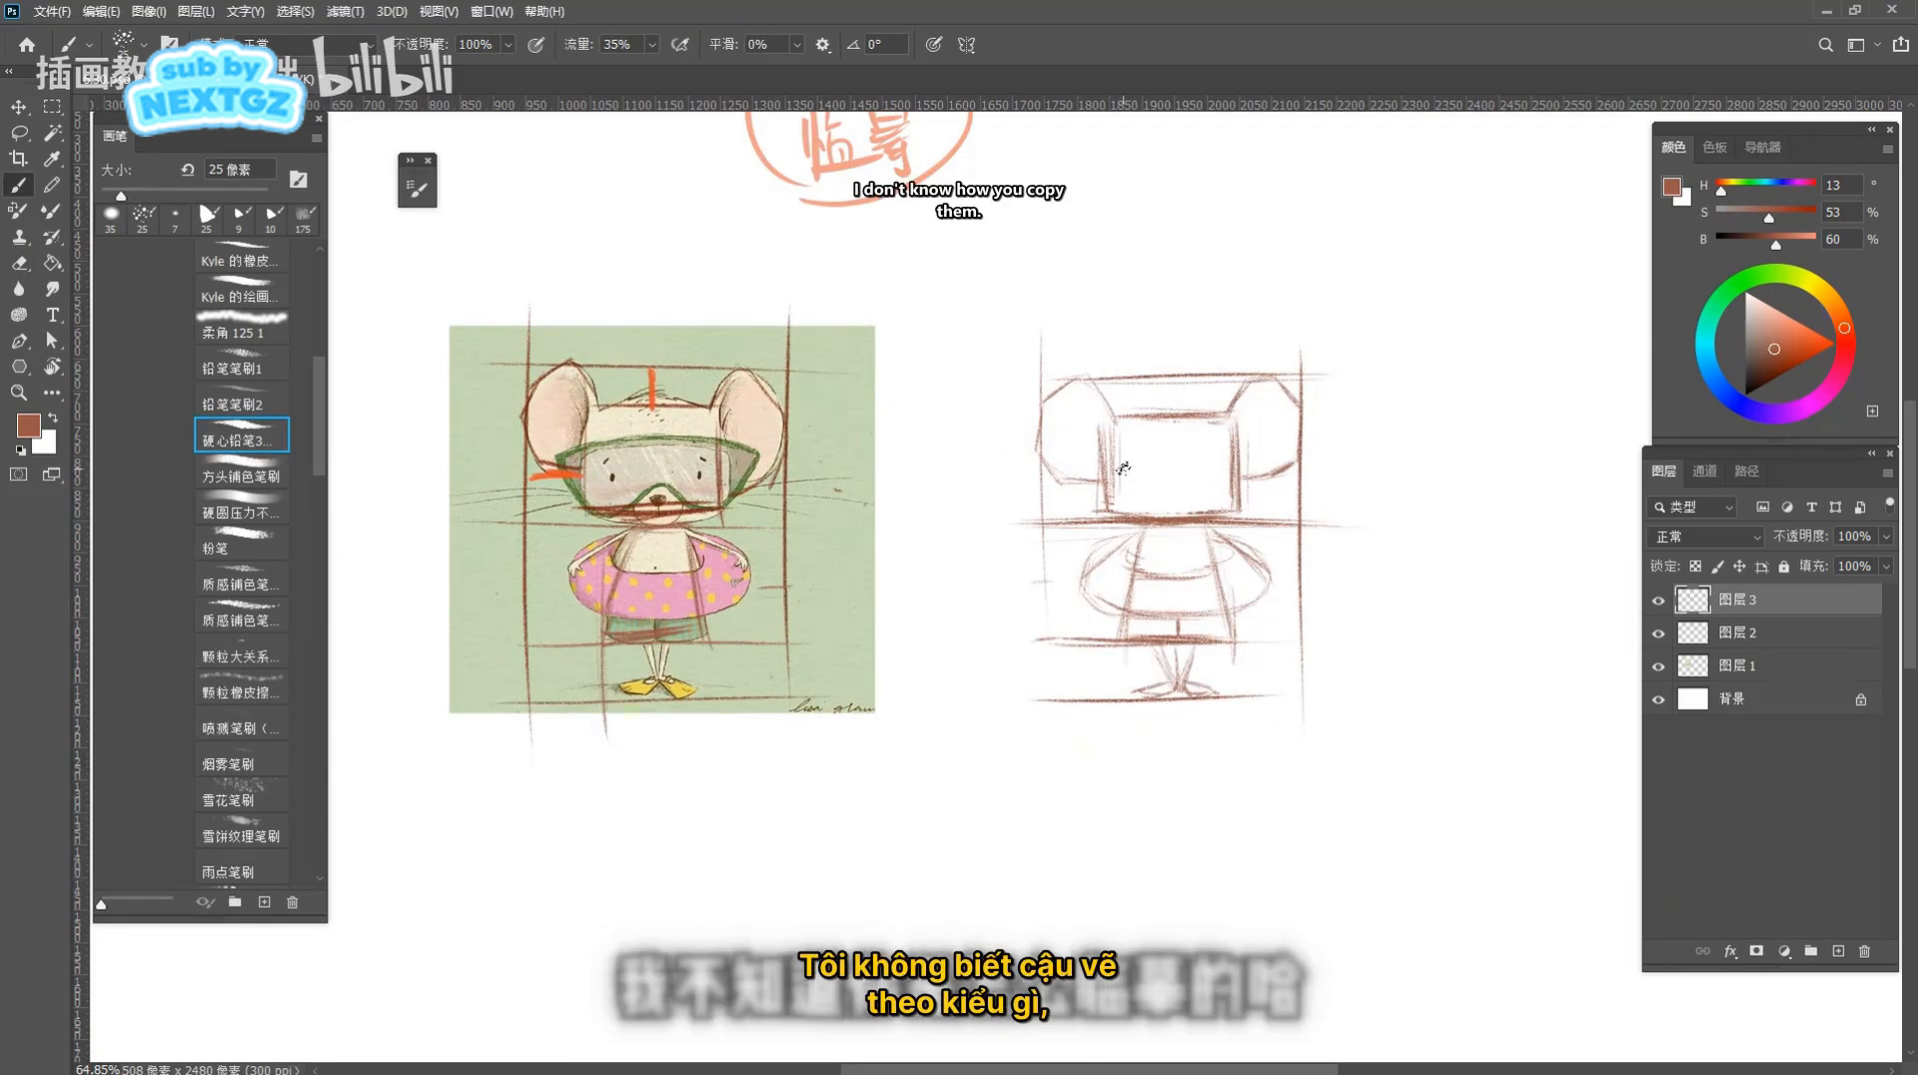
pyautogui.moveTo(693, 511); pyautogui.dragTo(727, 522)
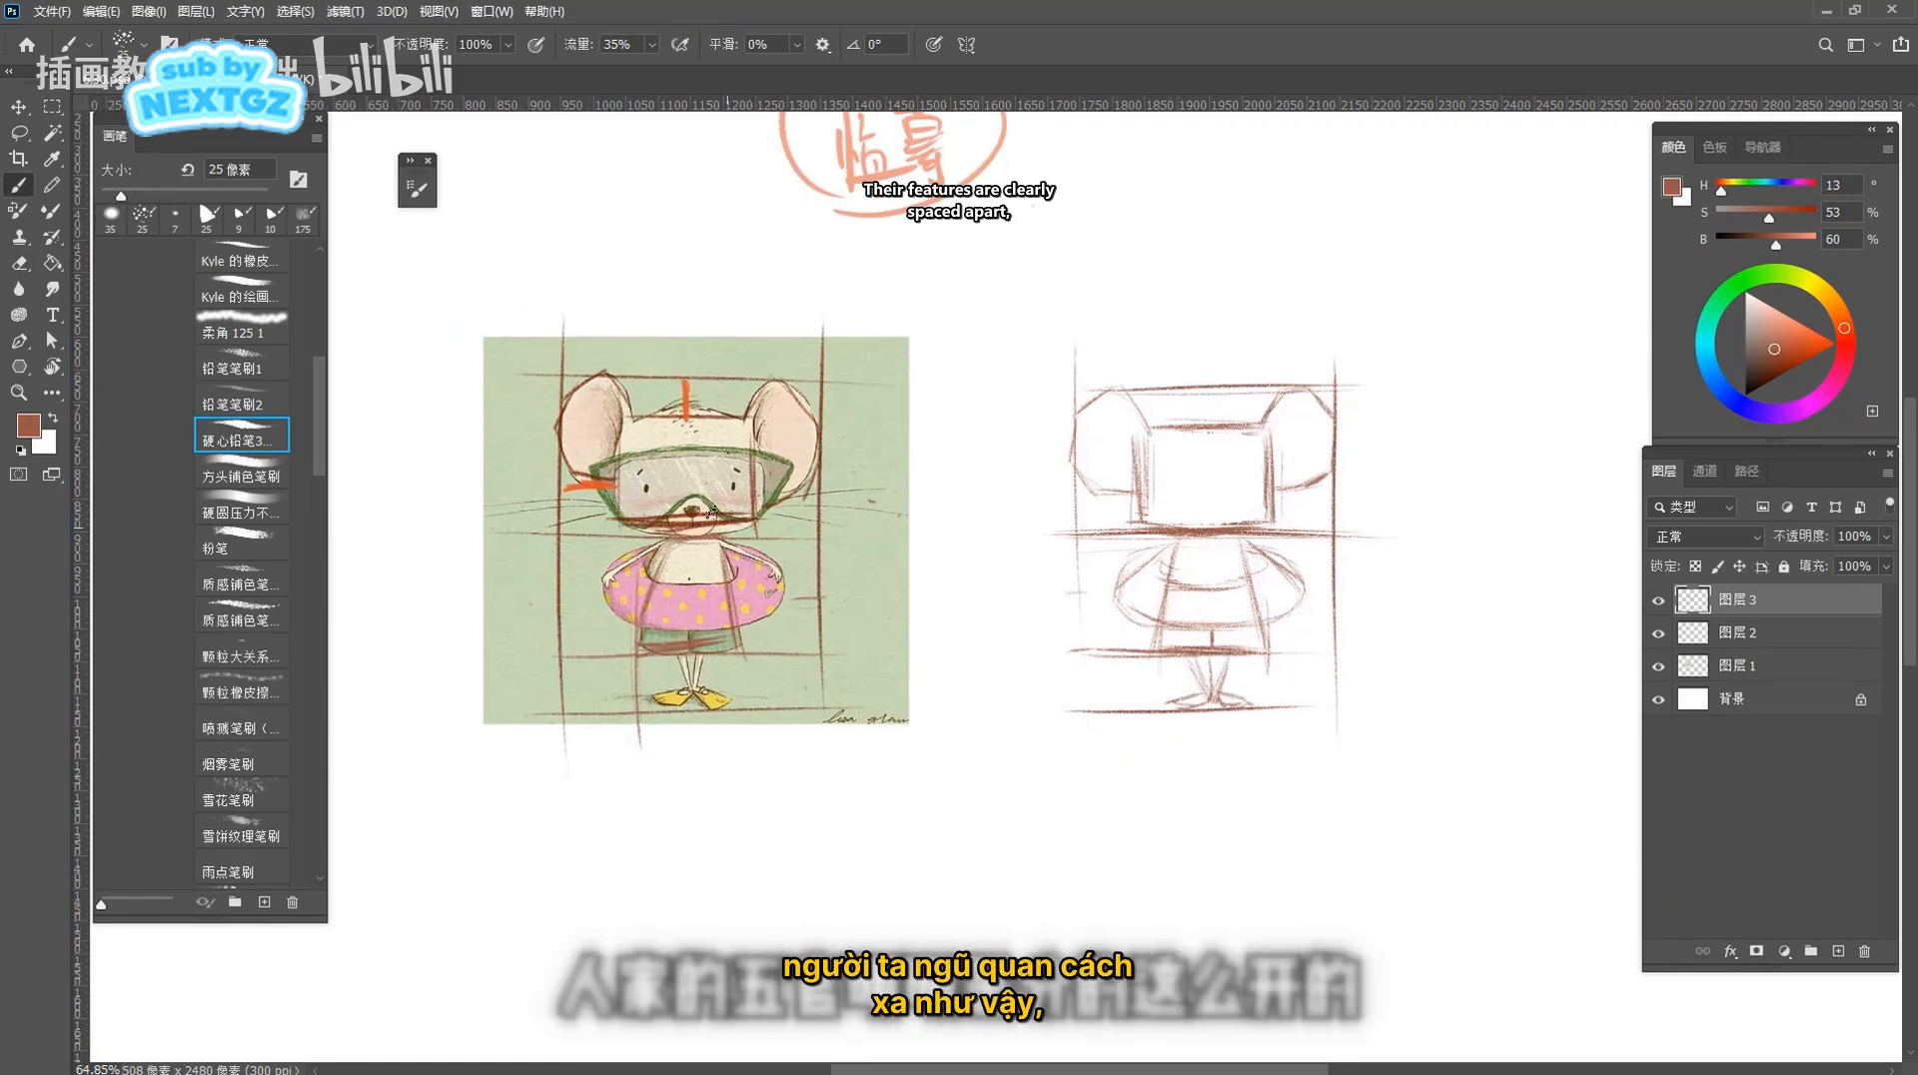
pyautogui.moveTo(1206, 480); pyautogui.dragTo(1162, 478)
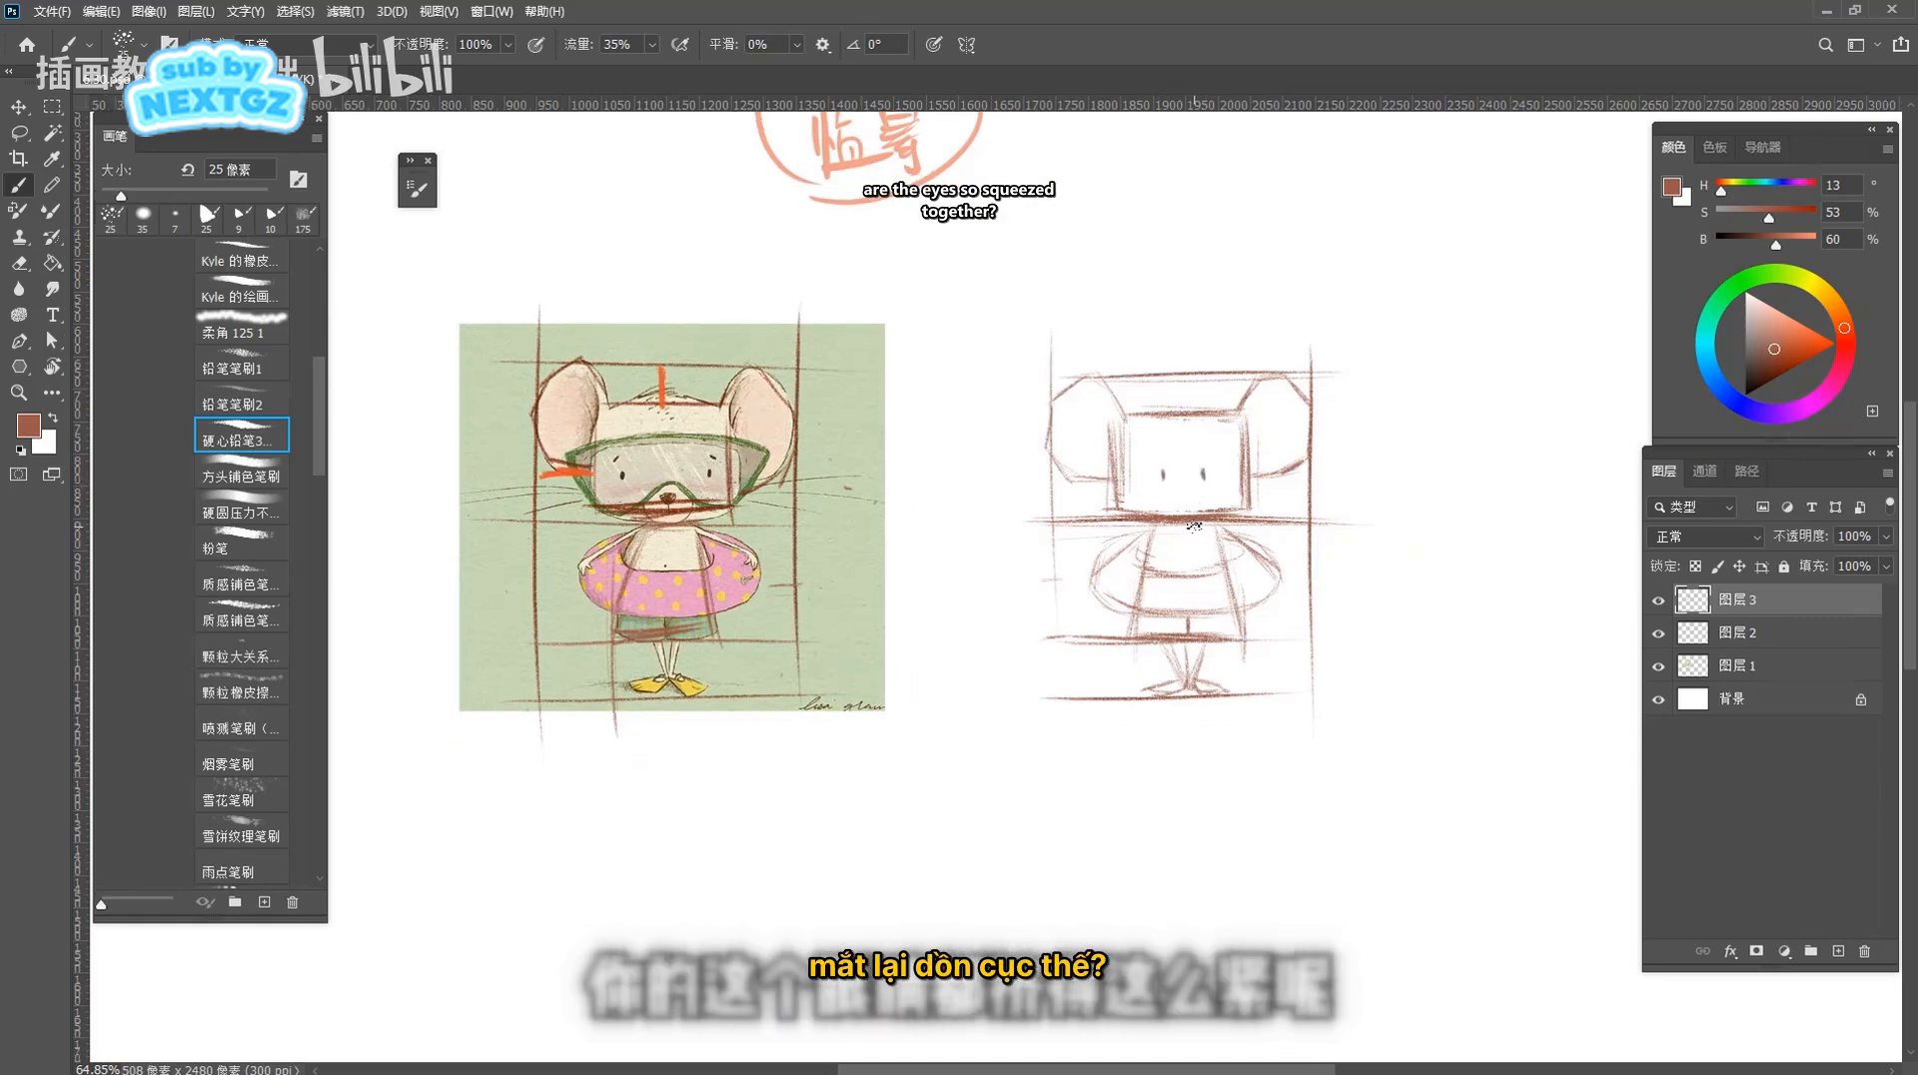
pyautogui.hotkey('ctrl', 'z')
pyautogui.moveTo(1145, 470); pyautogui.dragTo(1146, 481)
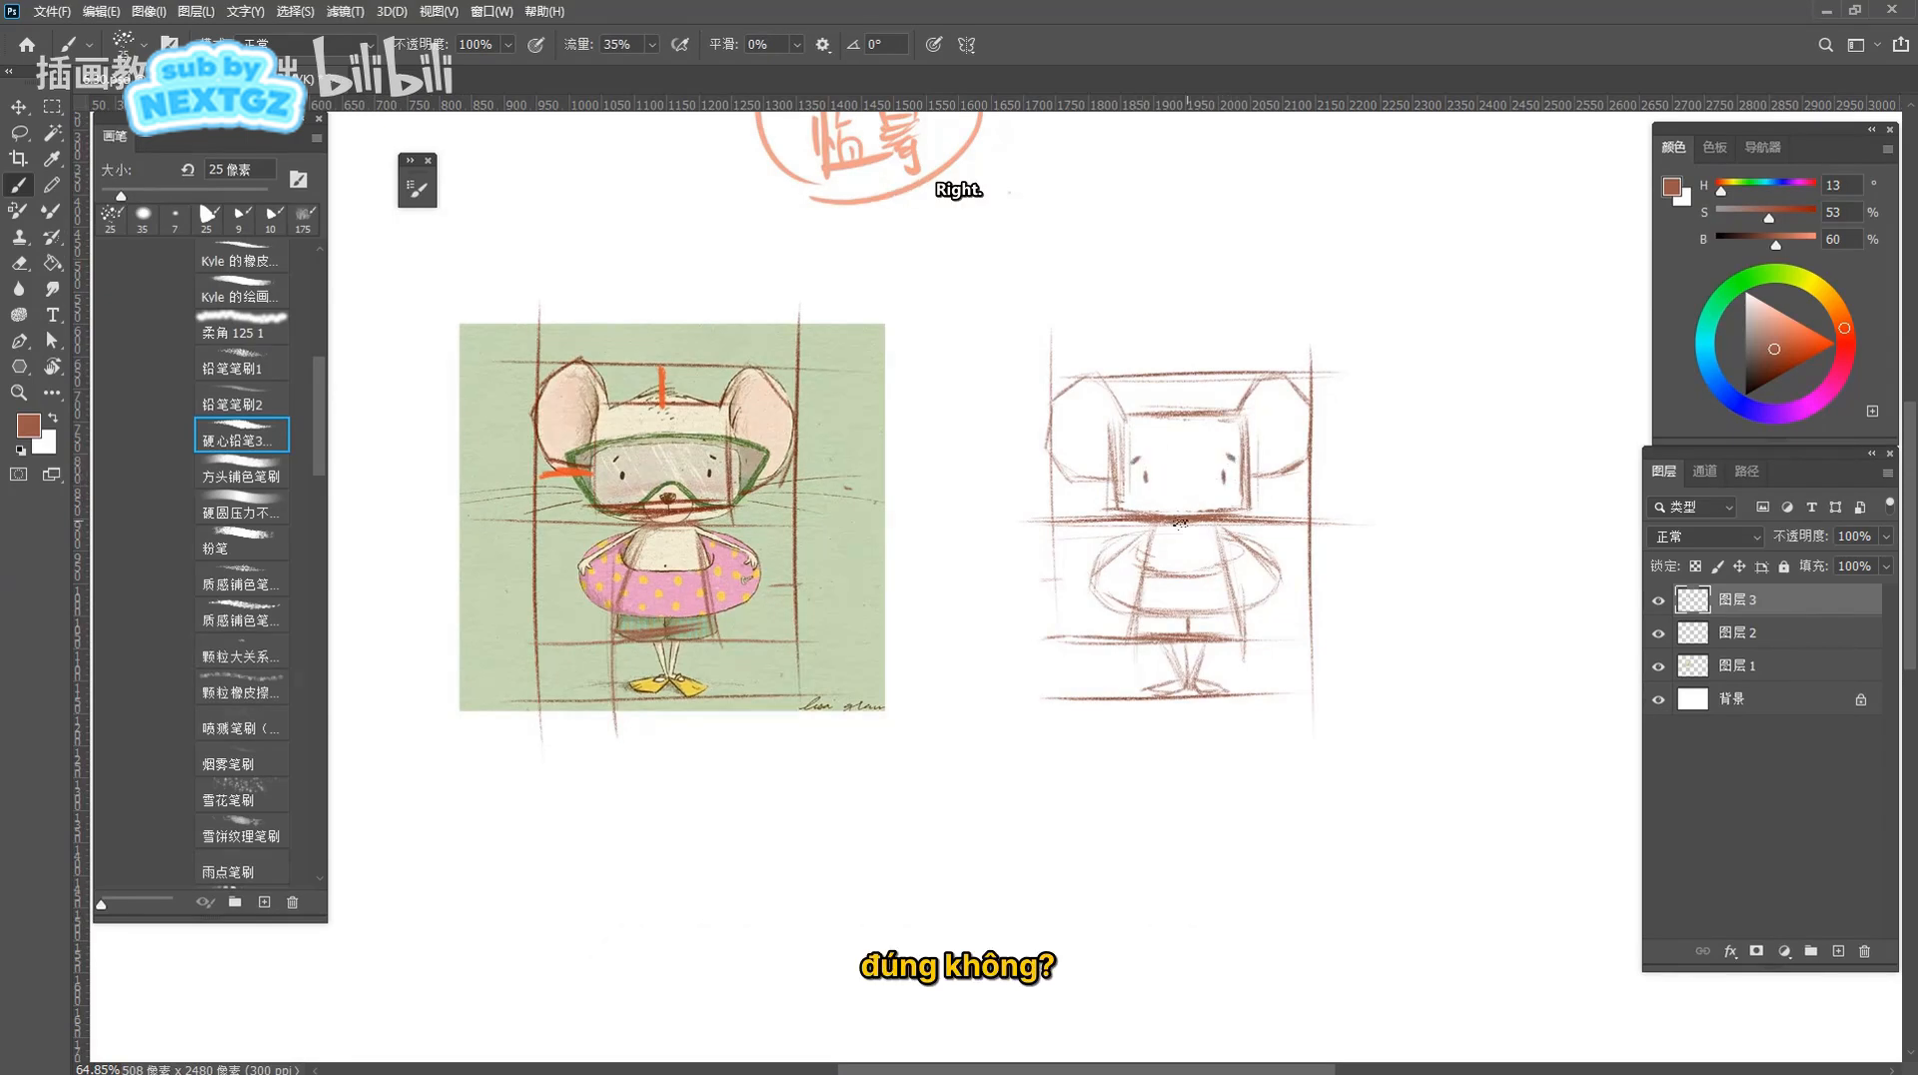
# Check the reference without the sketch layer 图层 3, and sketch the copy's goggles, muzzle and arched head top
pyautogui.click(1658, 601)
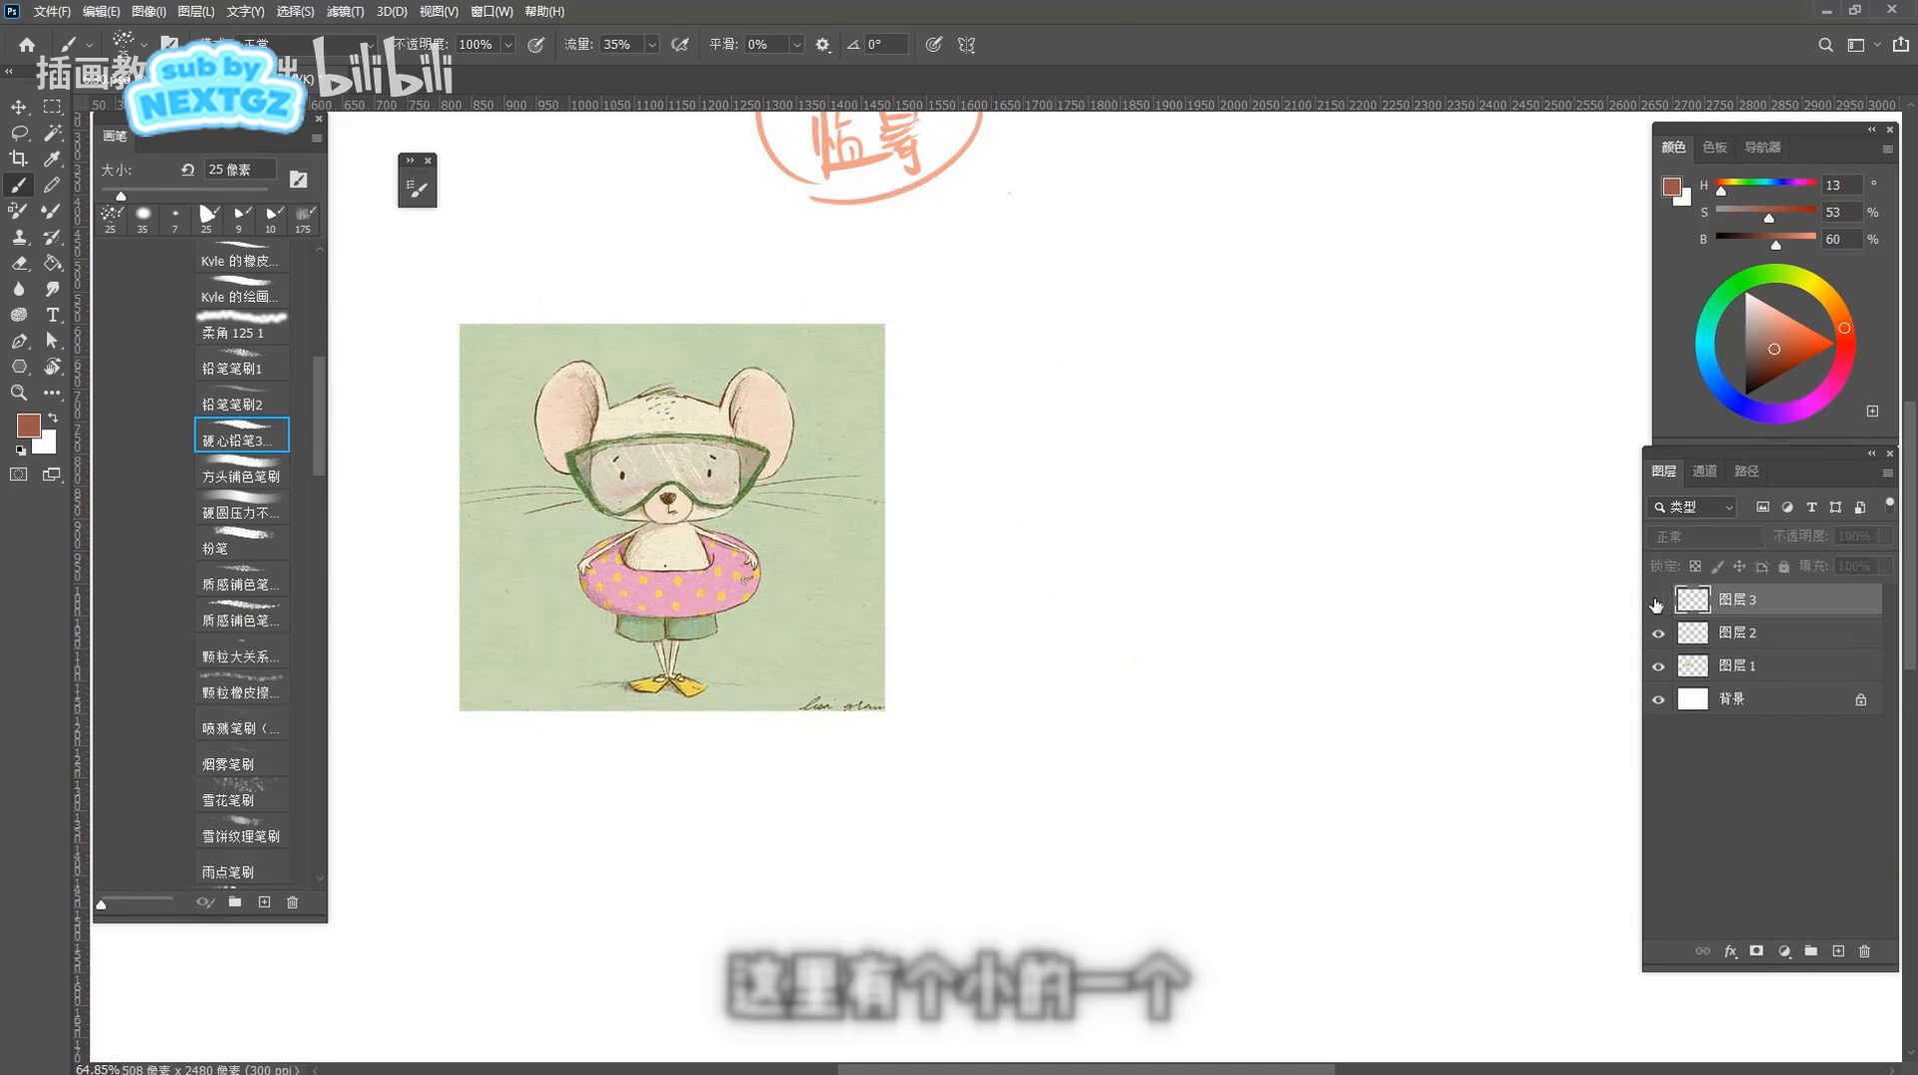
pyautogui.click(1658, 601)
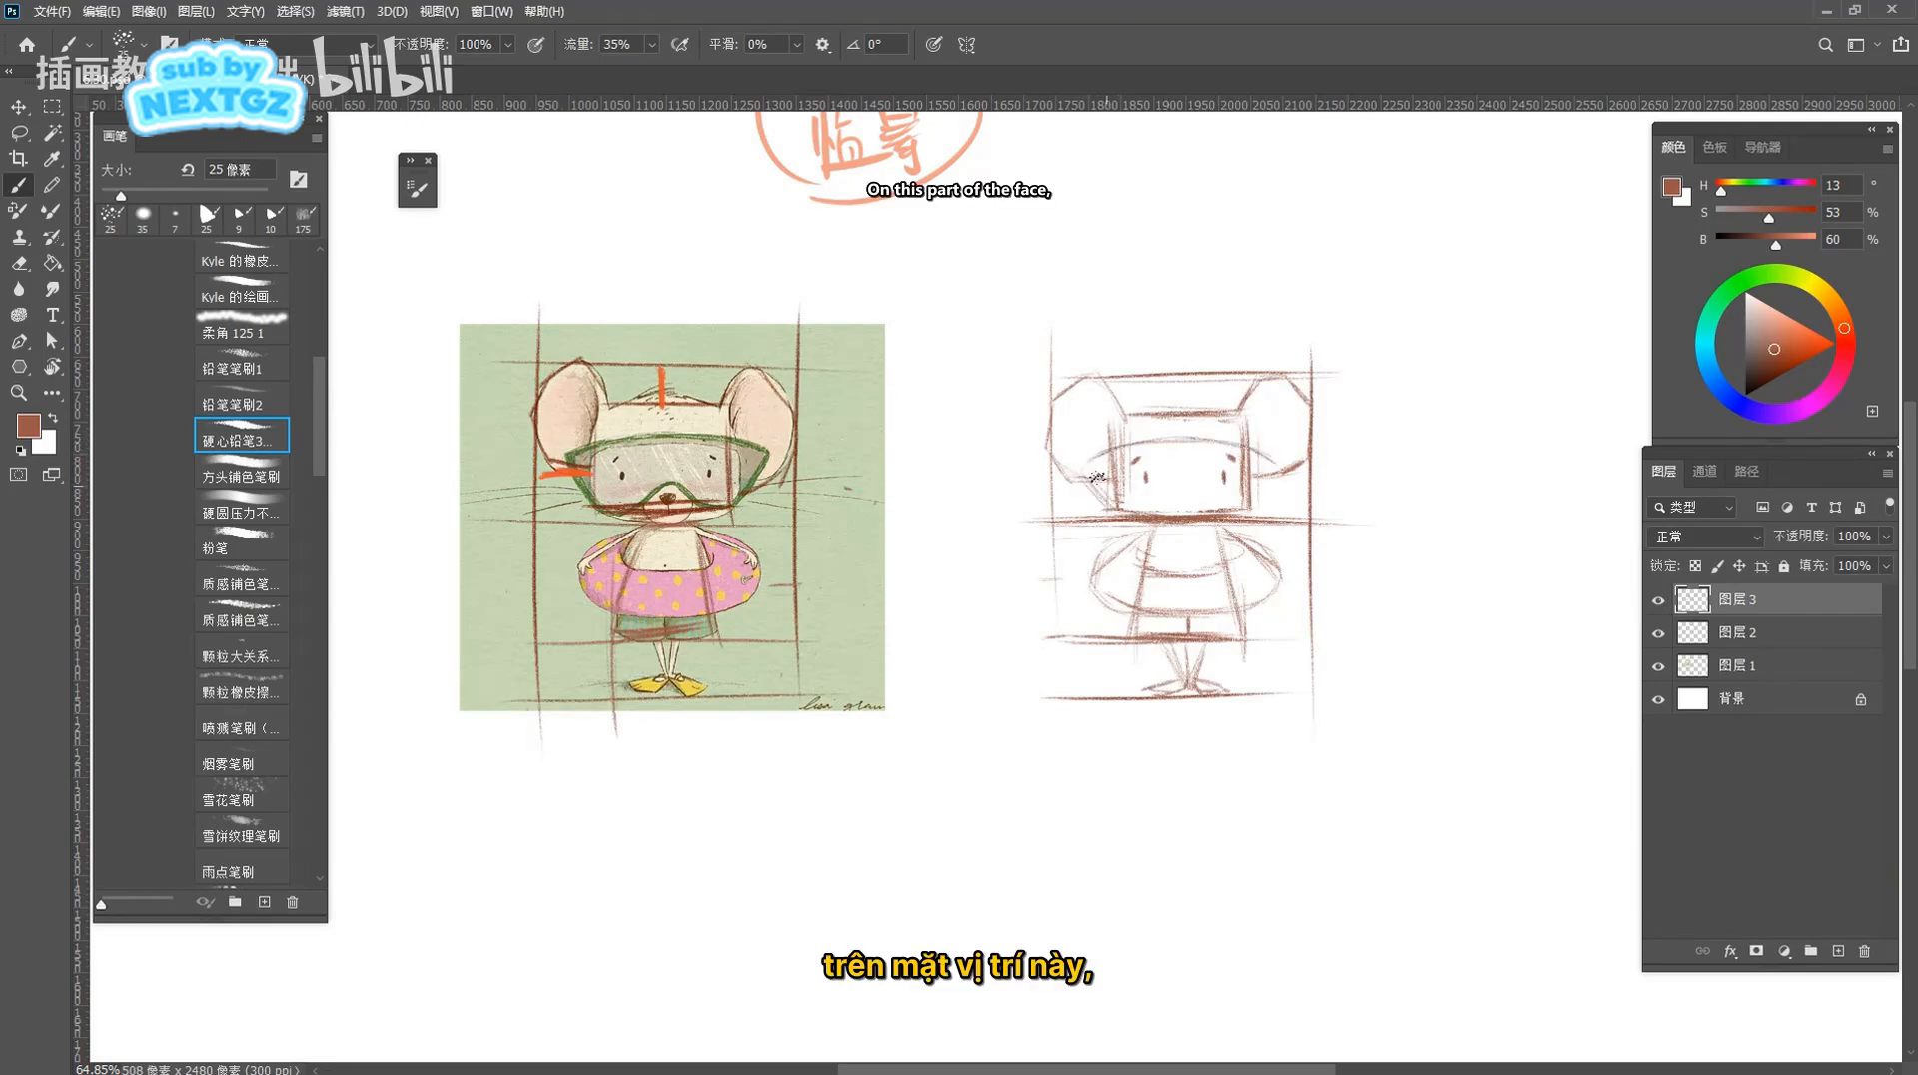
pyautogui.moveTo(1090, 477); pyautogui.dragTo(1154, 515)
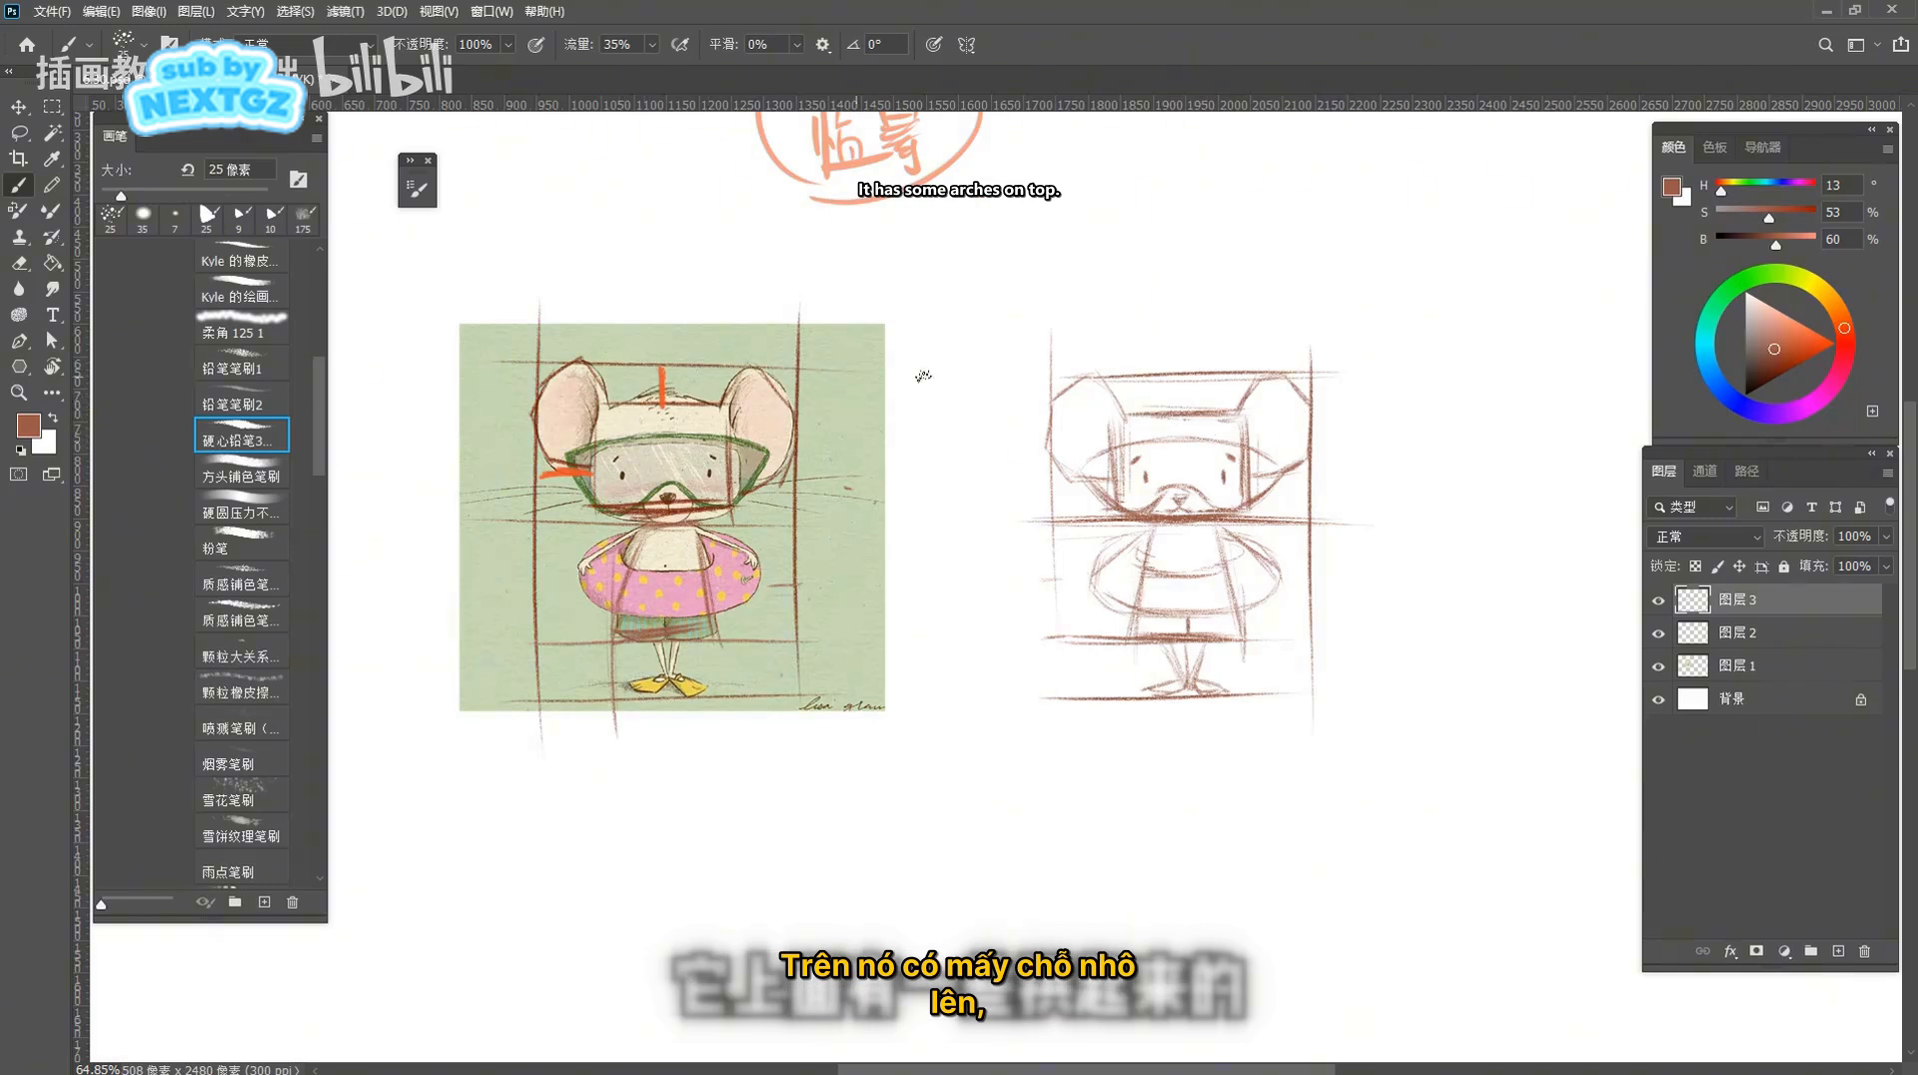
pyautogui.moveTo(1144, 405); pyautogui.dragTo(1243, 416)
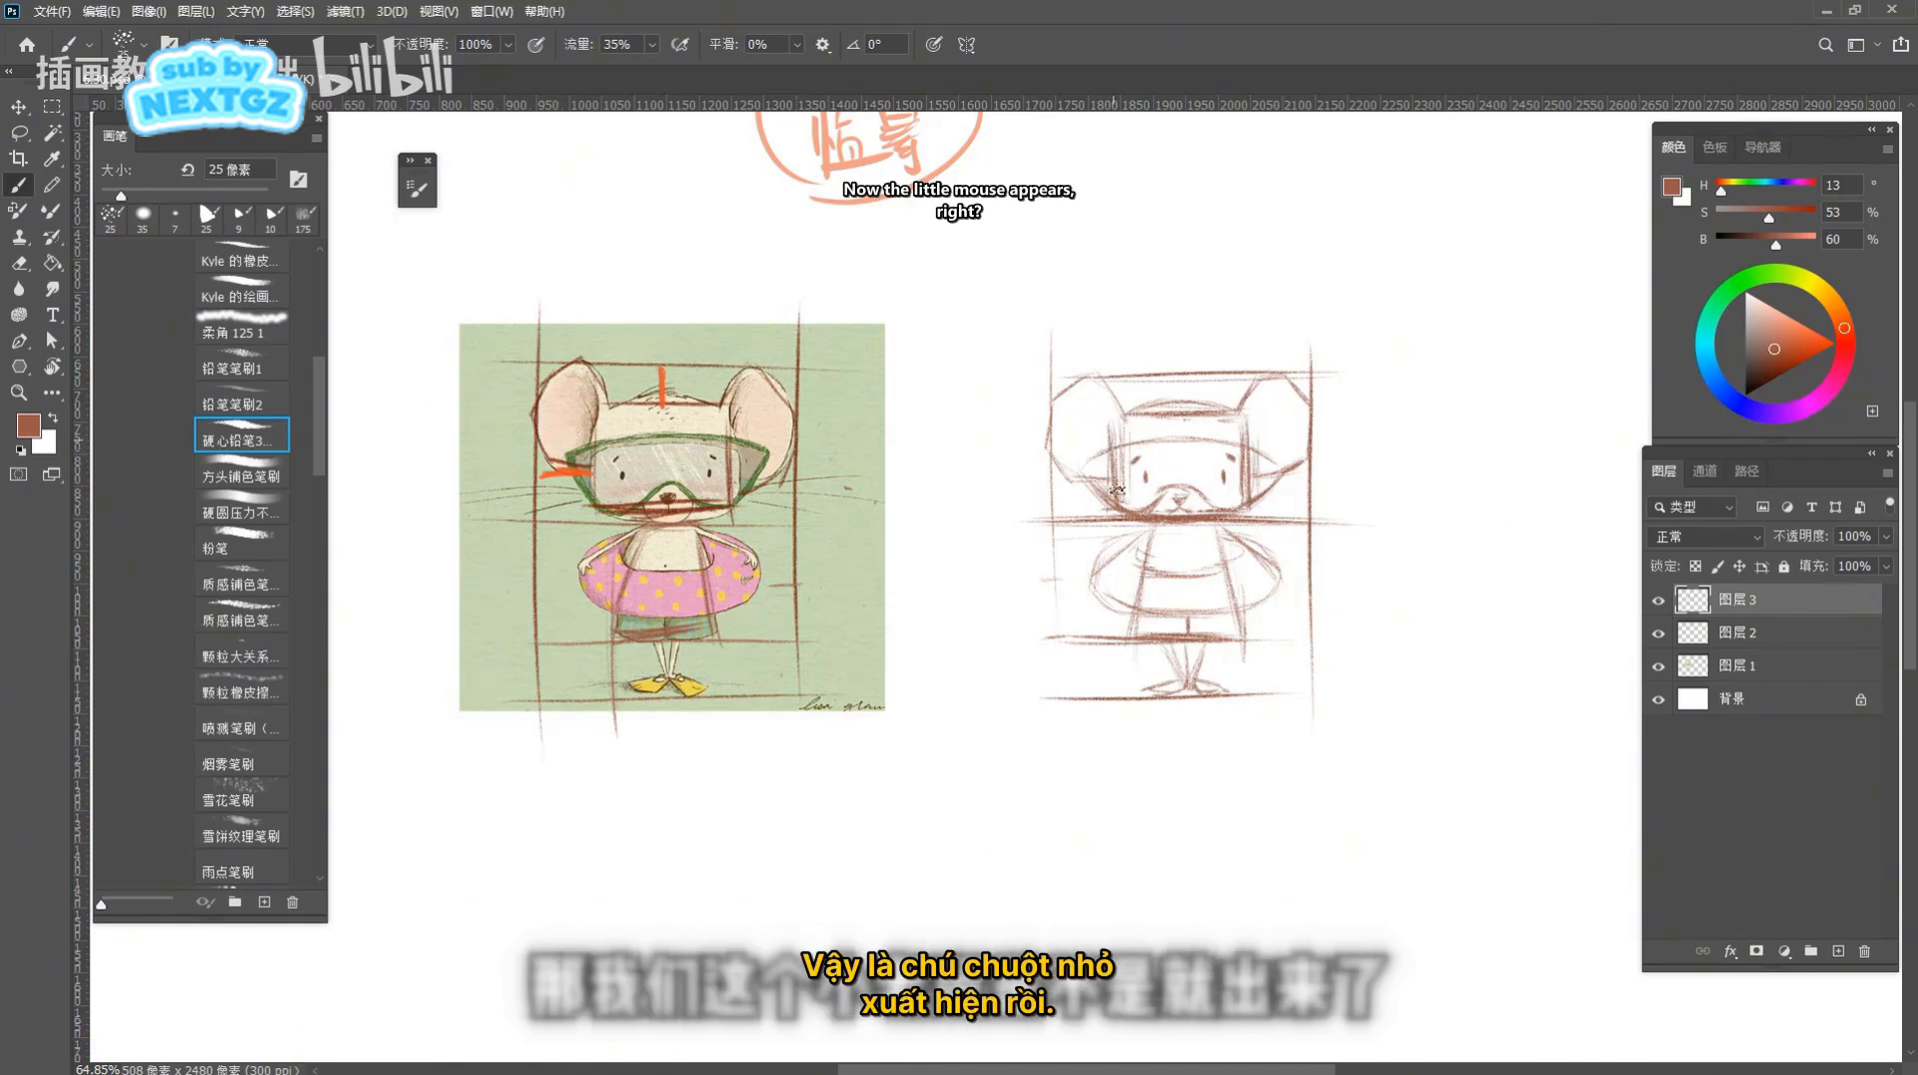
# Handwrite the note "对照原图" above the mouse copy
pyautogui.scroll(-3, 1192, 493)
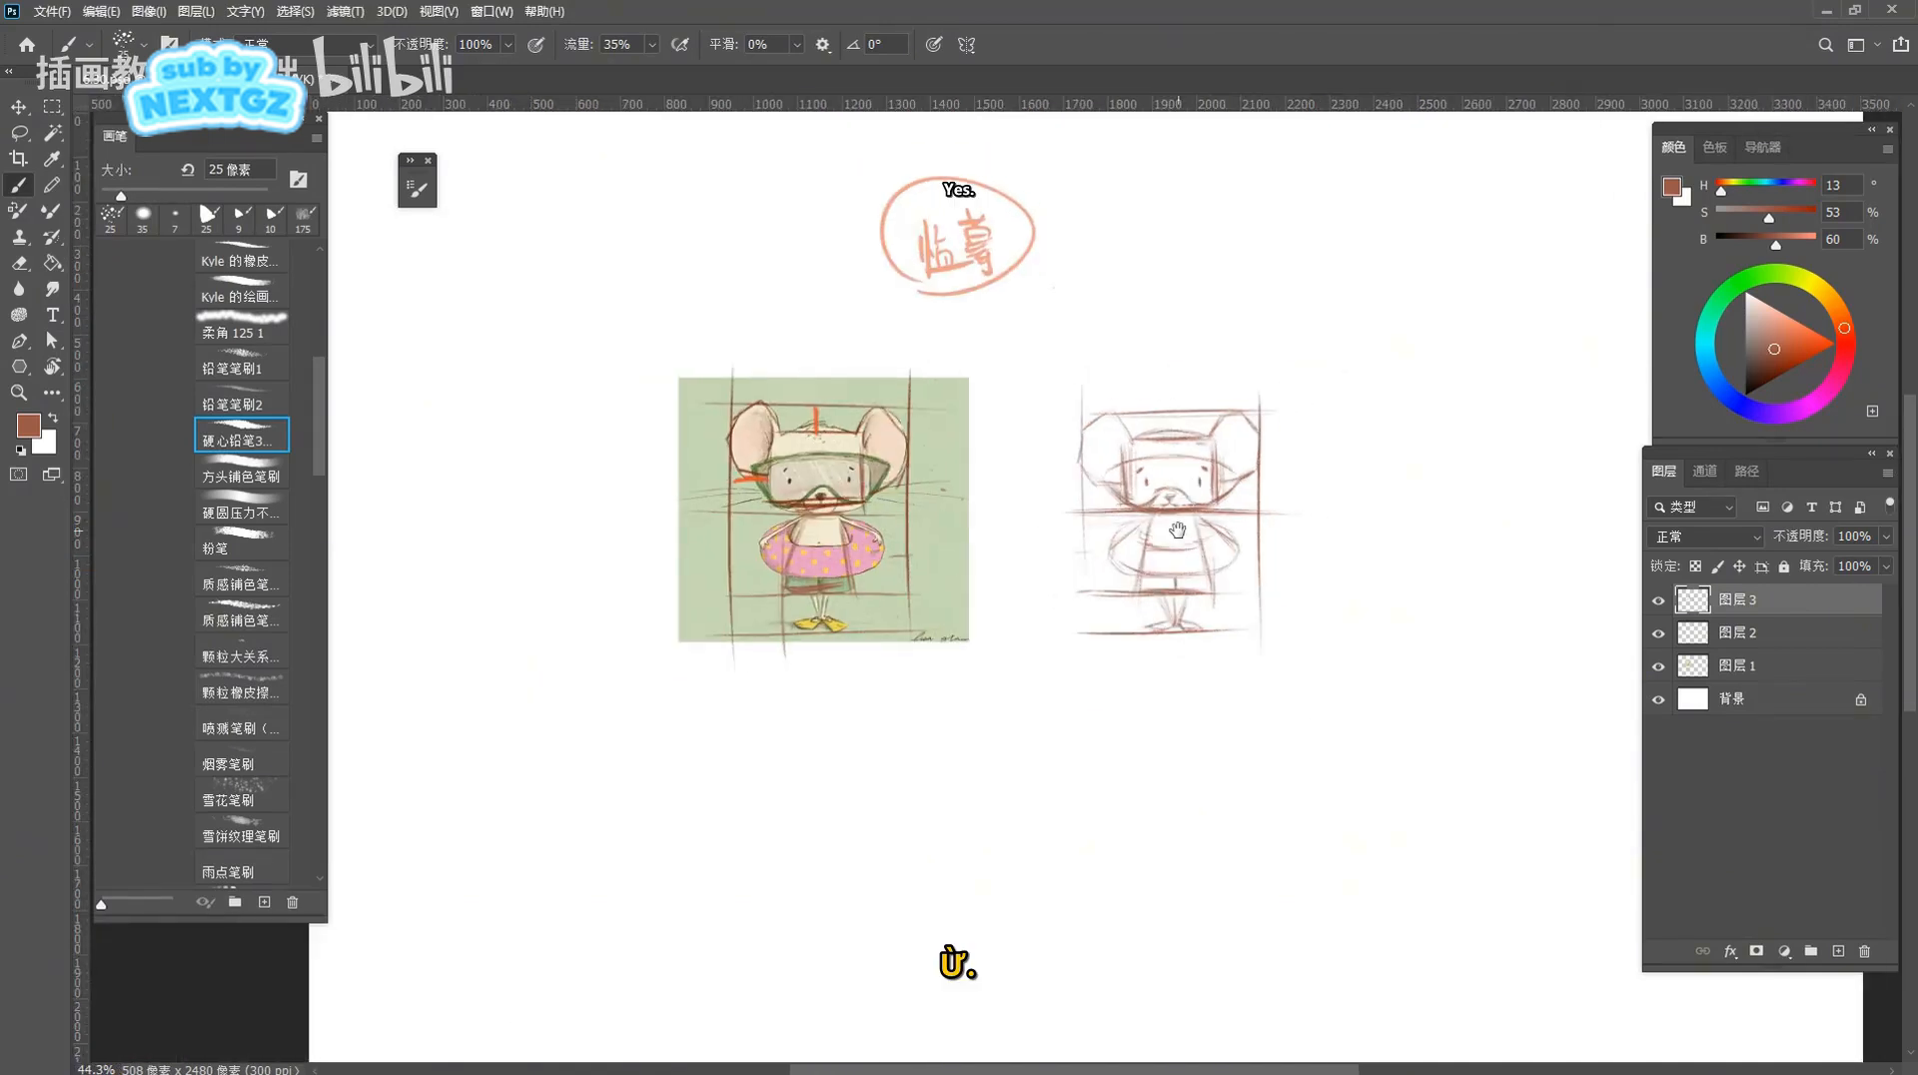
pyautogui.moveTo(1156, 524)
pyautogui.mouseDown()
pyautogui.moveTo(1171, 507)
pyautogui.moveTo(1168, 524)
pyautogui.mouseUp()
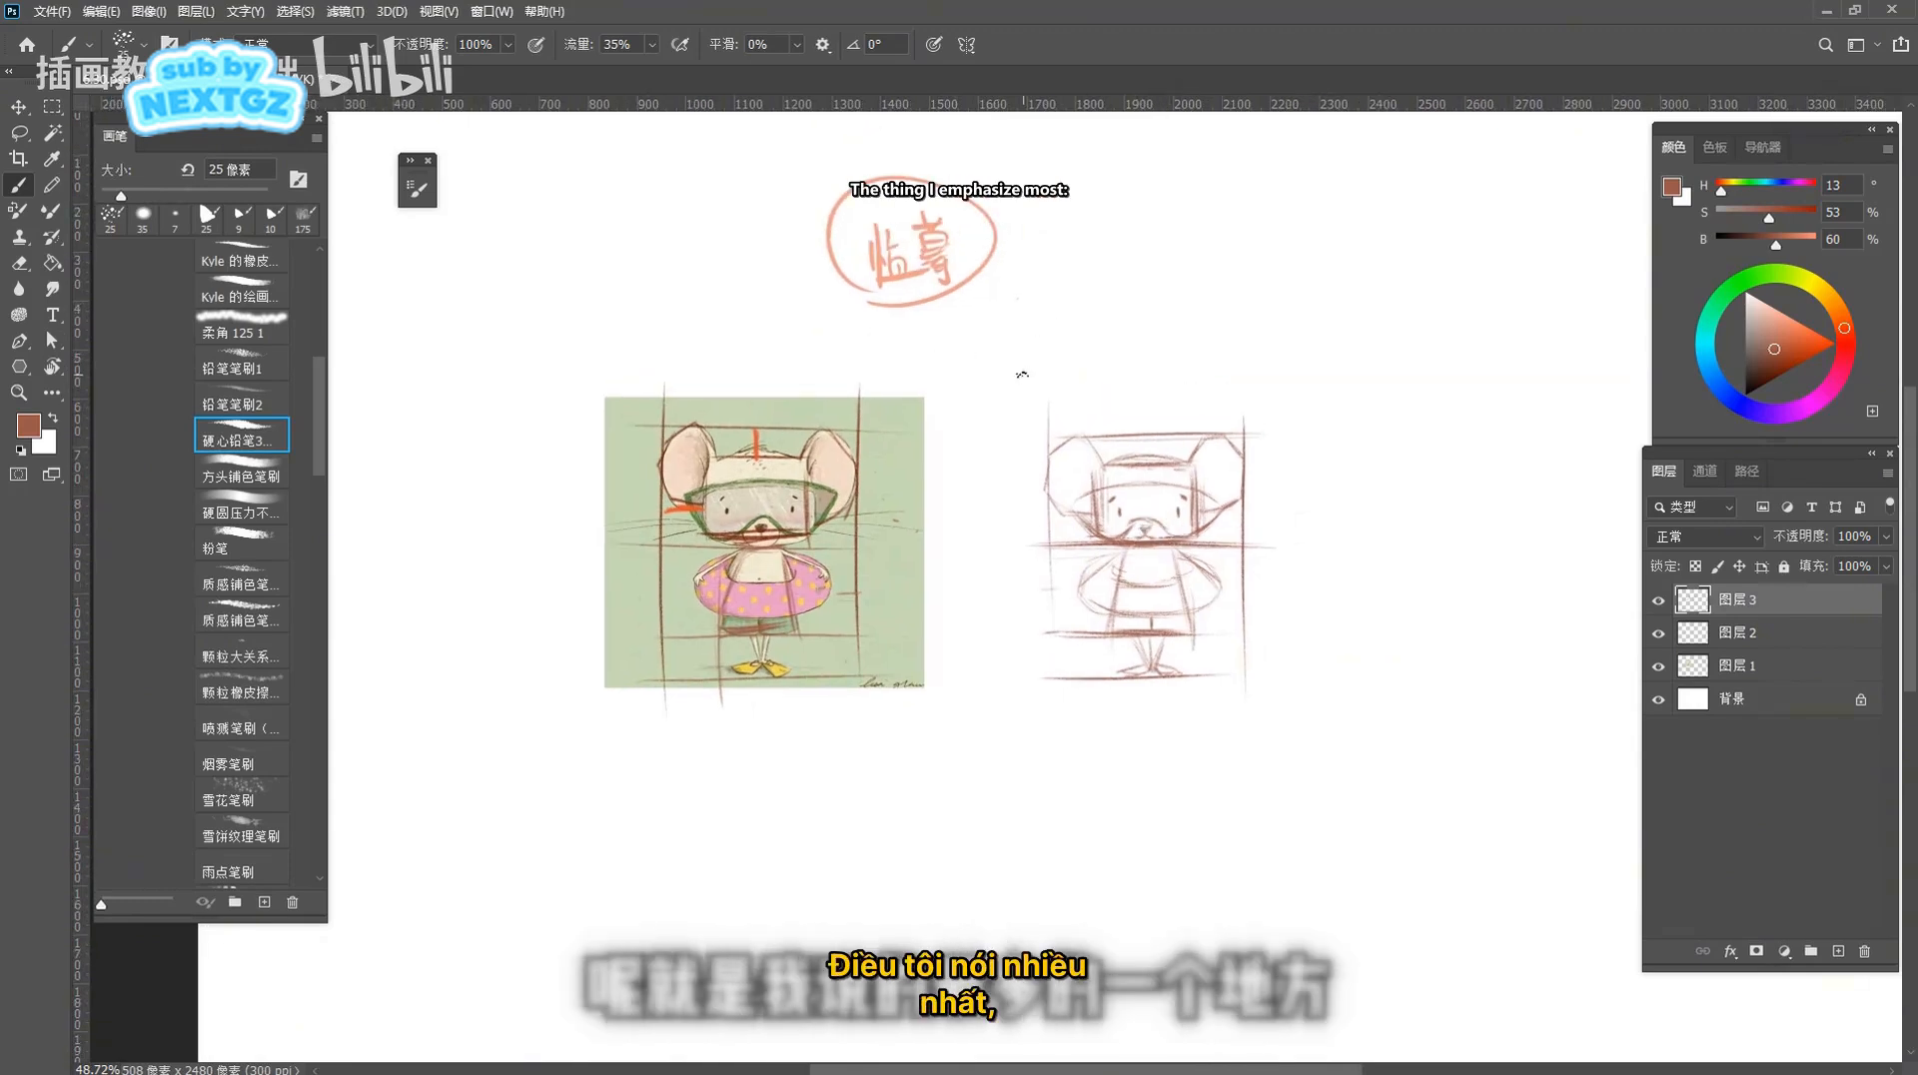
pyautogui.moveTo(998, 339); pyautogui.dragTo(1023, 371)
pyautogui.moveTo(1036, 304); pyautogui.dragTo(1034, 384)
pyautogui.moveTo(1041, 315)
pyautogui.mouseDown()
pyautogui.moveTo(1082, 351)
pyautogui.moveTo(1050, 375)
pyautogui.moveTo(1144, 332)
pyautogui.mouseUp()
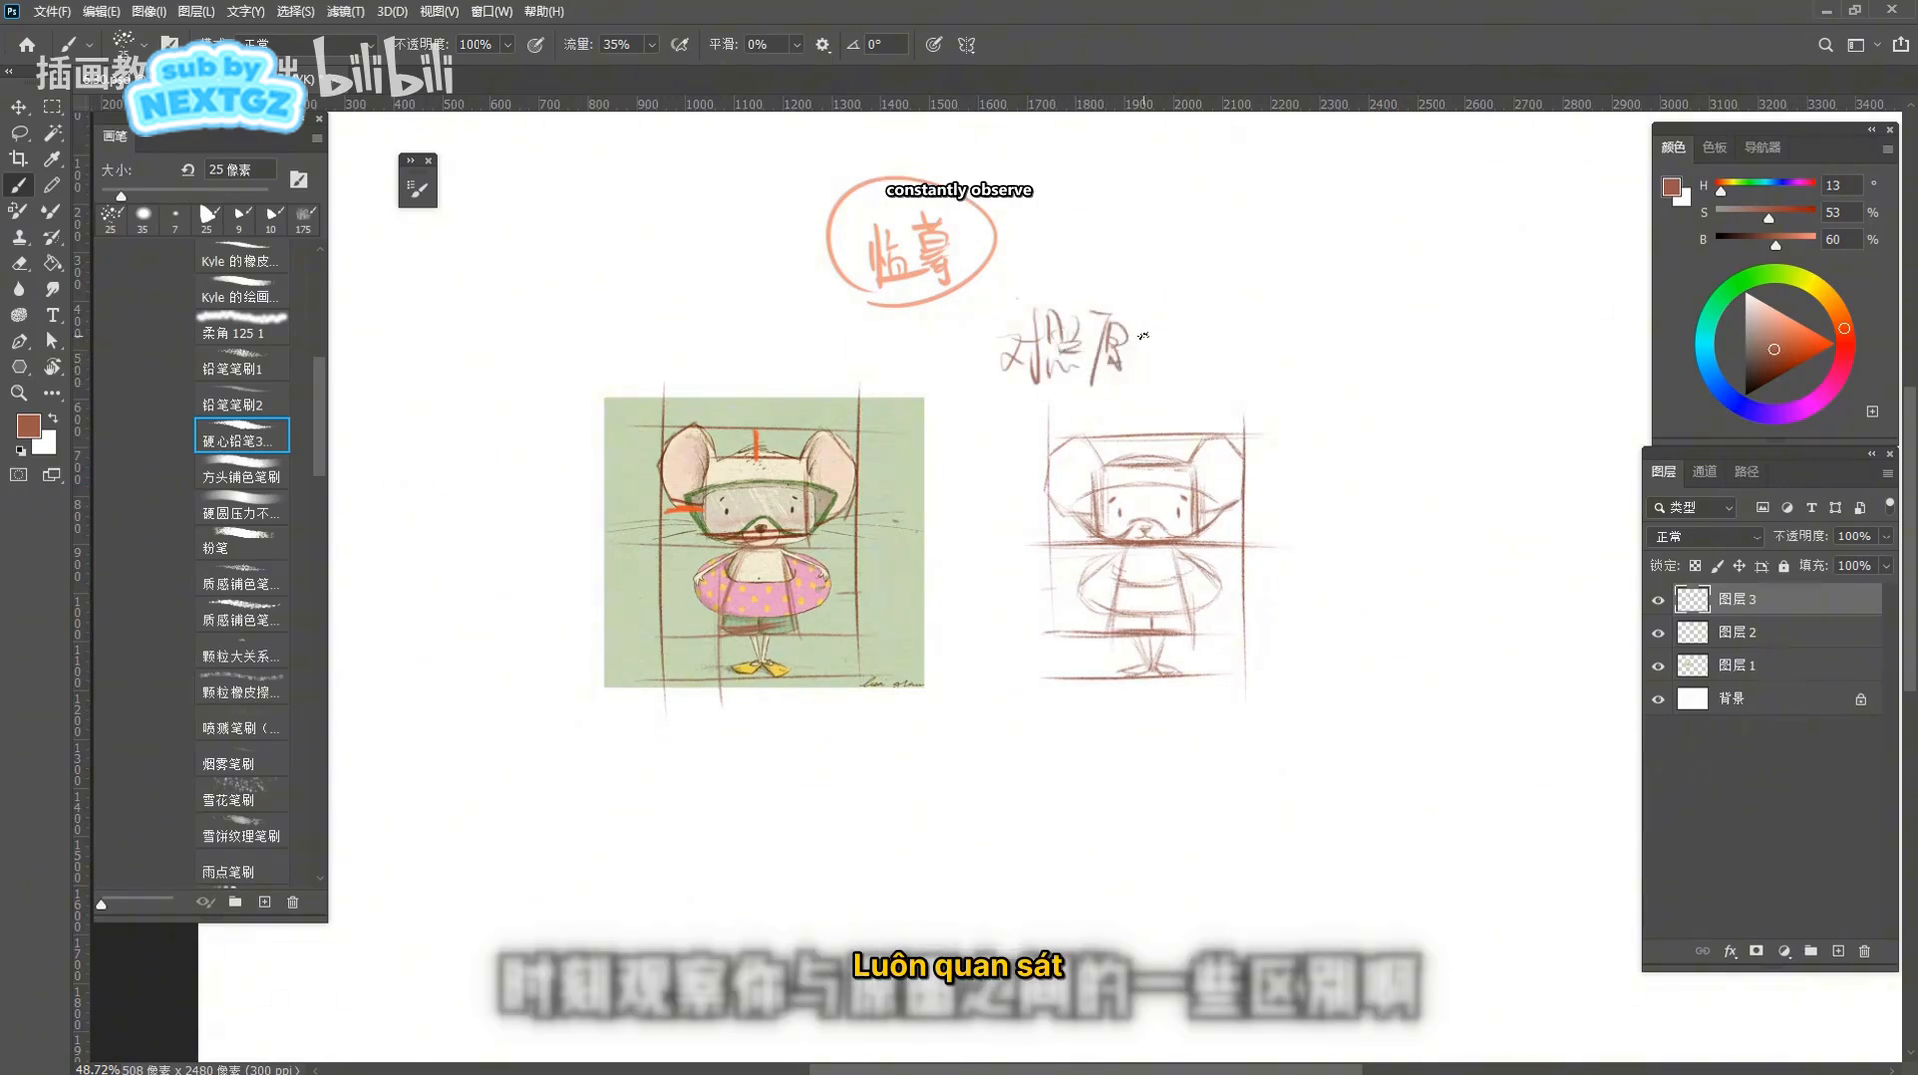
pyautogui.moveTo(1157, 356); pyautogui.dragTo(1124, 374)
pyautogui.moveTo(1127, 318)
pyautogui.mouseDown()
pyautogui.moveTo(1157, 373)
pyautogui.moveTo(1148, 349)
pyautogui.mouseUp()
pyautogui.moveTo(1127, 359); pyautogui.dragTo(1152, 356)
pyautogui.moveTo(1109, 470)
pyautogui.mouseDown()
pyautogui.moveTo(519, 420)
pyautogui.moveTo(1224, 439)
pyautogui.mouseUp()
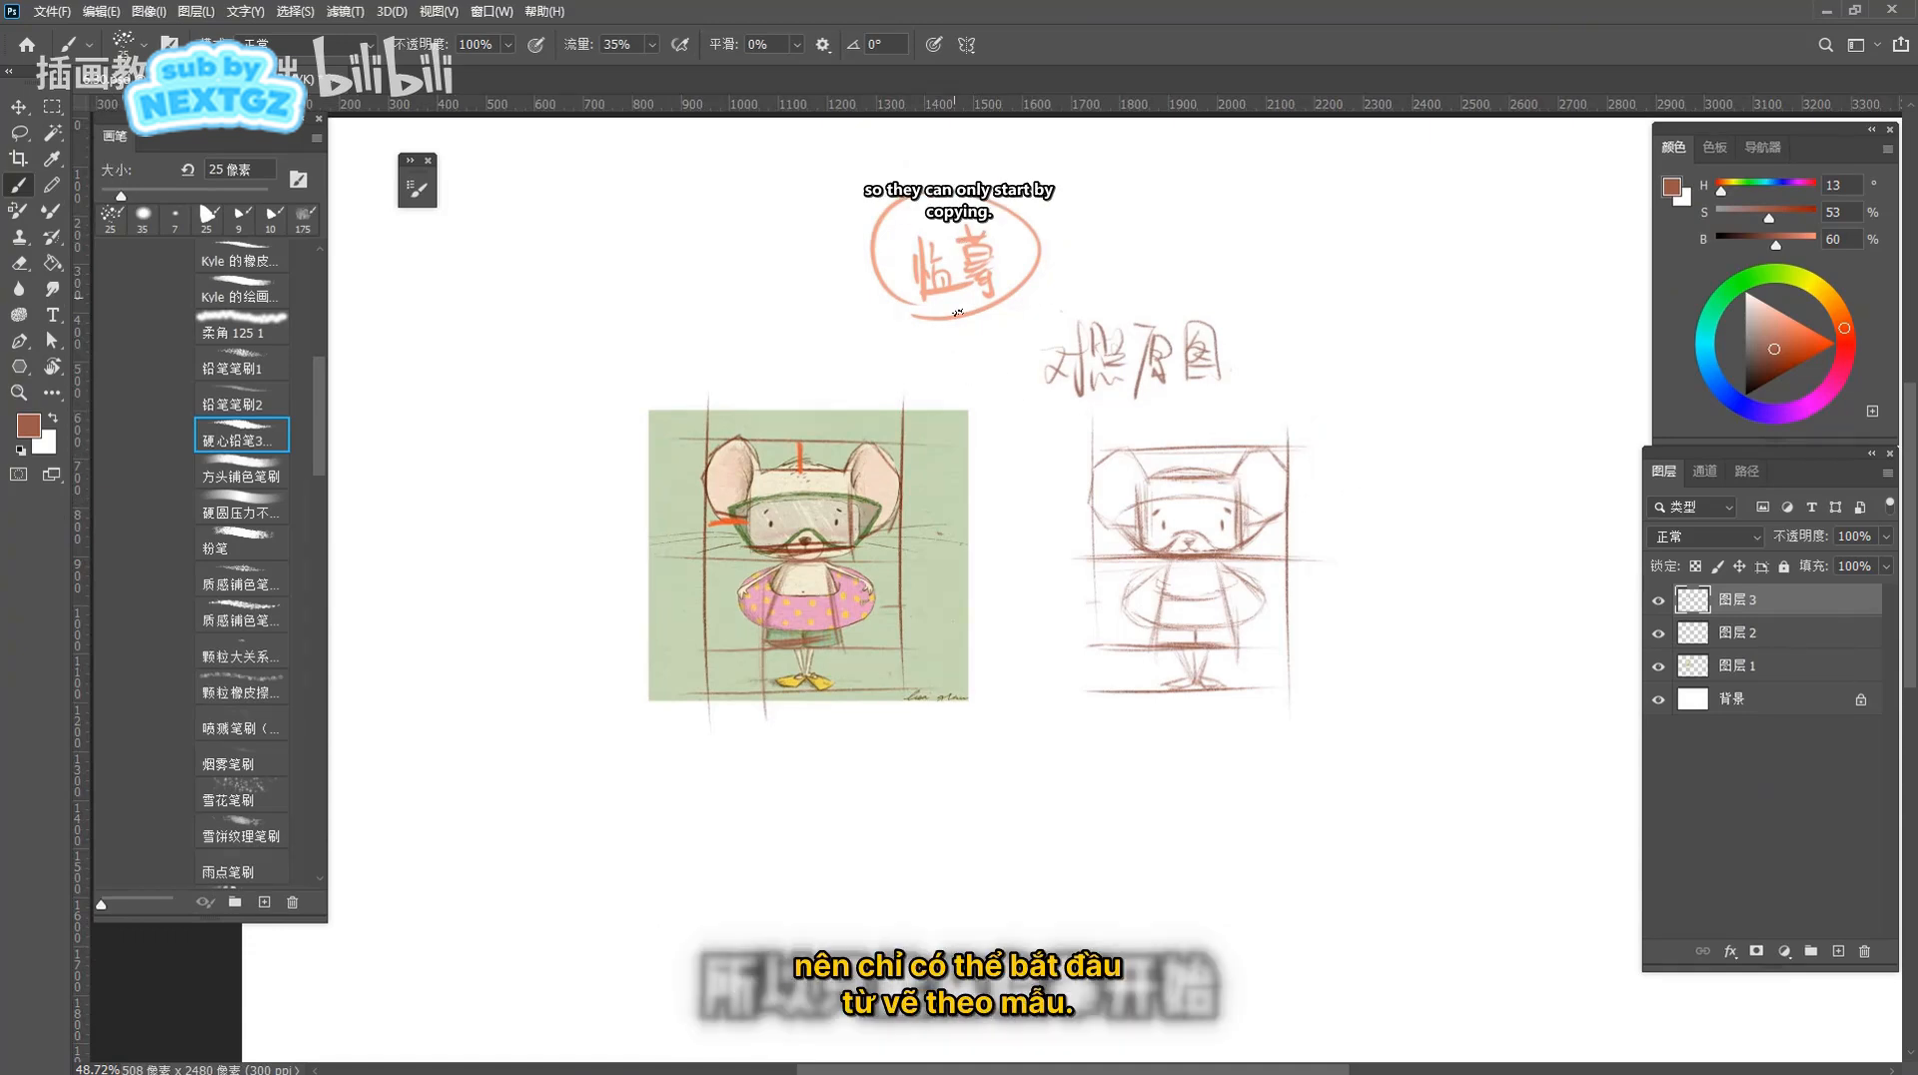
# Underline the circled "临摹" heading and handwrite a circled, underlined "型" beside it
pyautogui.moveTo(910, 330); pyautogui.dragTo(1023, 311)
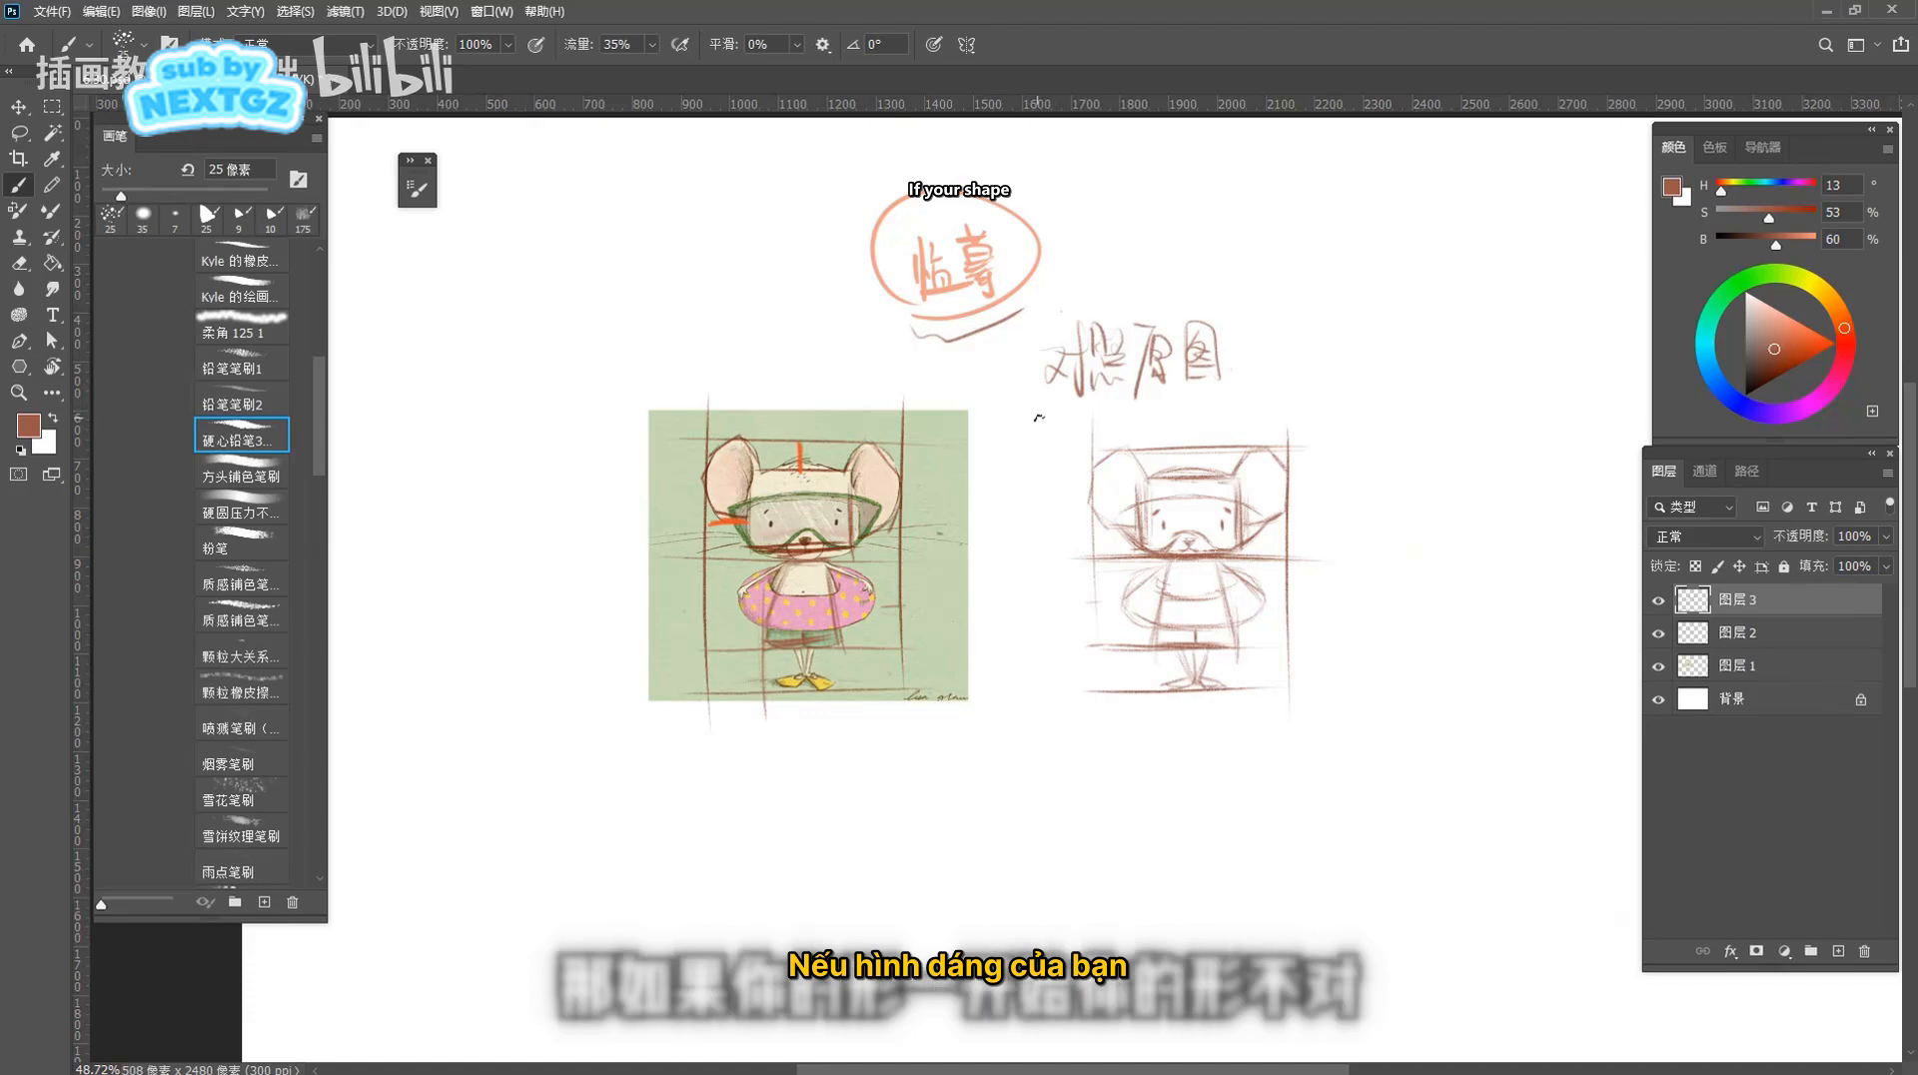
pyautogui.moveTo(1169, 226); pyautogui.dragTo(1196, 223)
pyautogui.moveTo(1184, 214); pyautogui.dragTo(1179, 243)
pyautogui.moveTo(1201, 214); pyautogui.dragTo(1207, 237)
pyautogui.moveTo(1193, 225); pyautogui.dragTo(1192, 256)
pyautogui.moveTo(1177, 261)
pyautogui.mouseDown()
pyautogui.moveTo(1207, 259)
pyautogui.moveTo(1185, 189)
pyautogui.moveTo(1206, 262)
pyautogui.mouseUp()
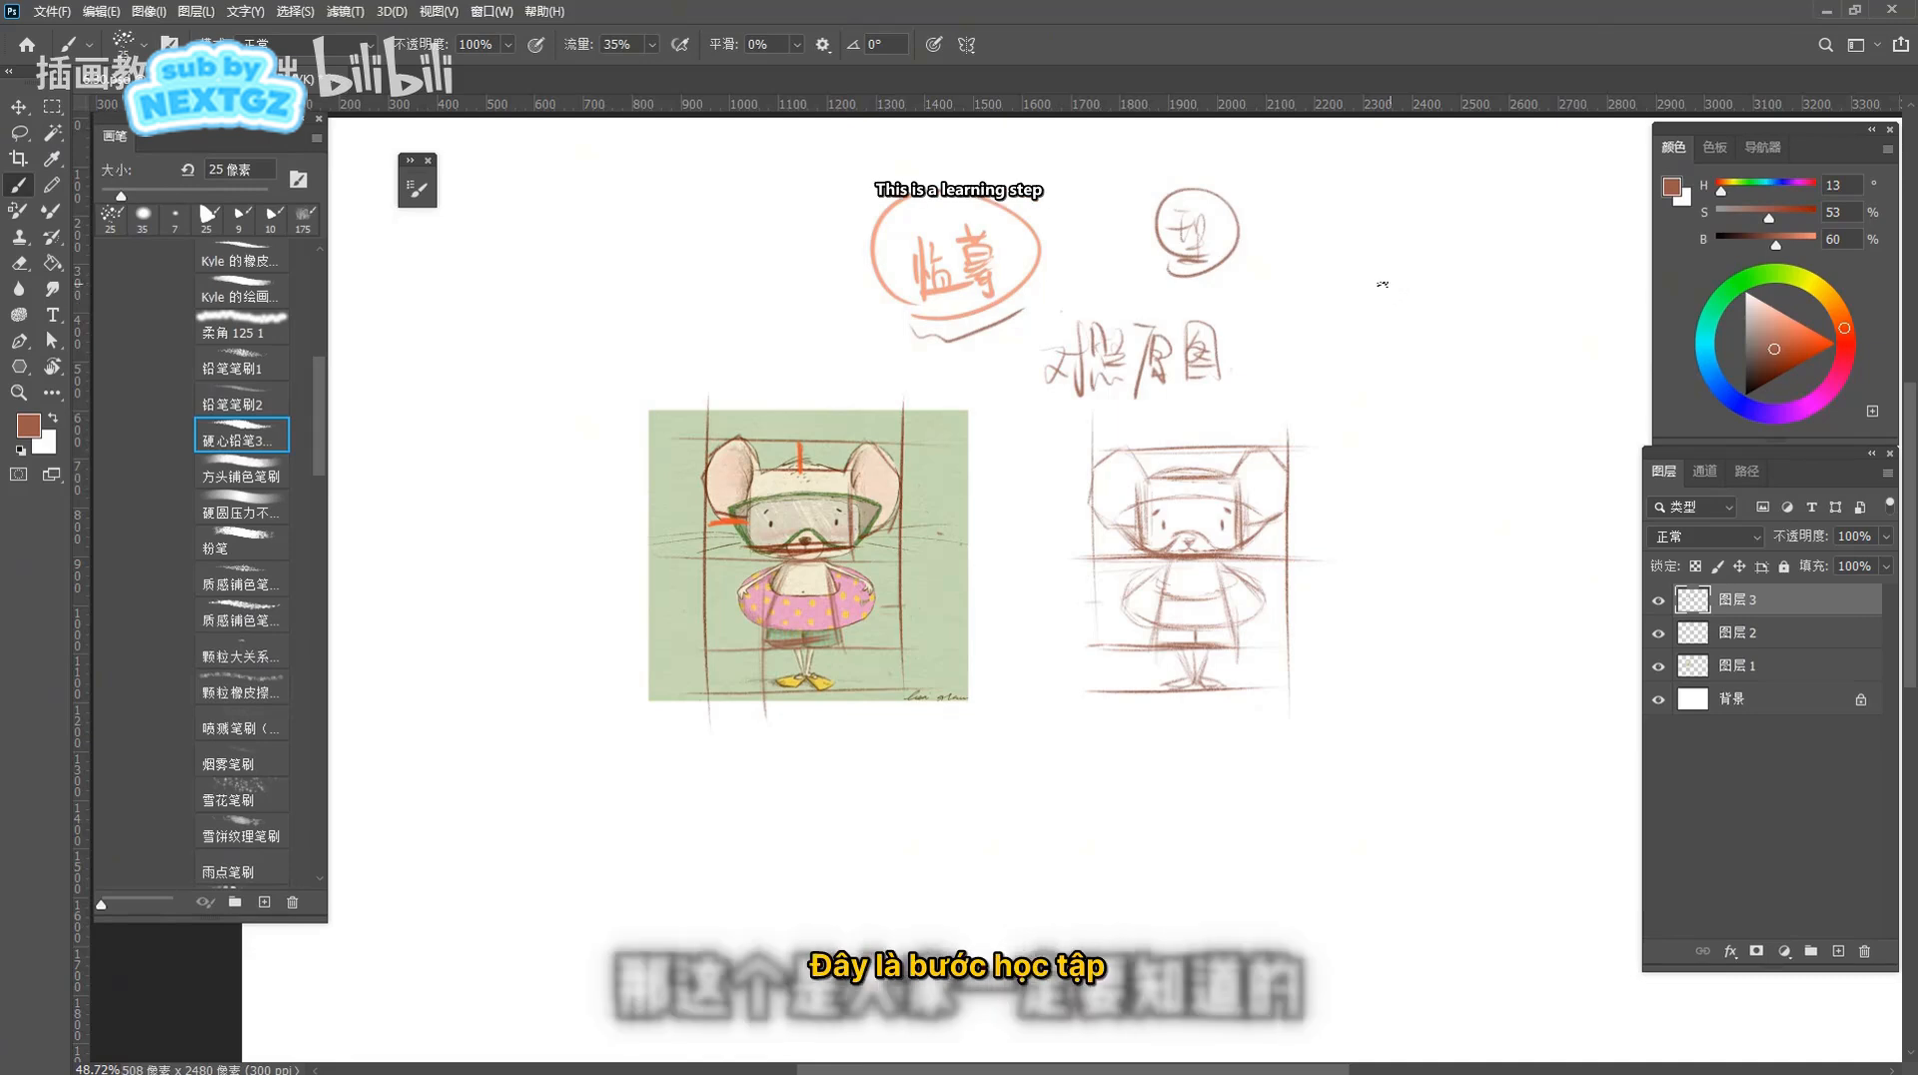
# Handwrite "步骤" beside the "对照原图" note and add a larger circle around "型" for emphasis
pyautogui.moveTo(1315, 318)
pyautogui.mouseDown()
pyautogui.moveTo(1363, 315)
pyautogui.moveTo(1383, 328)
pyautogui.moveTo(1355, 340)
pyautogui.moveTo(1343, 371)
pyautogui.mouseUp()
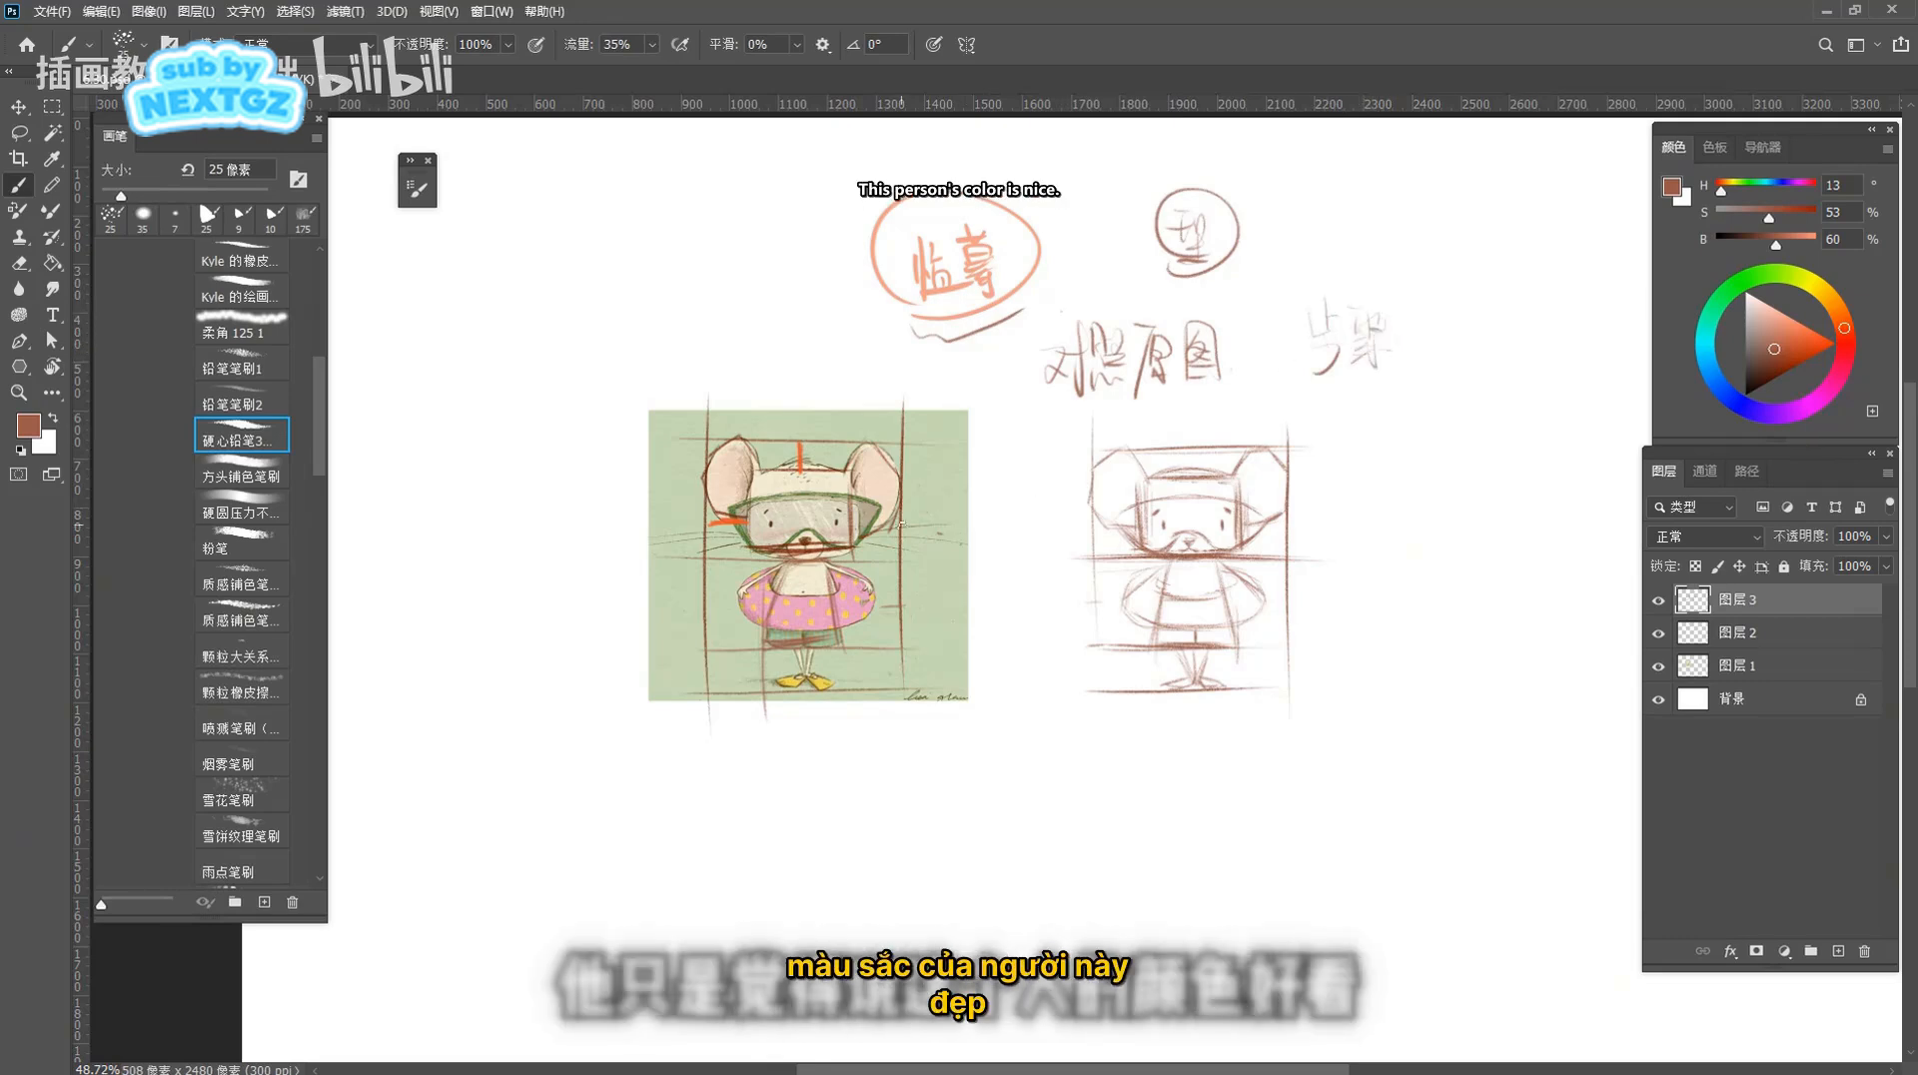
pyautogui.scroll(5, 903, 521)
pyautogui.moveTo(944, 414)
pyautogui.mouseDown()
pyautogui.moveTo(890, 354)
pyautogui.moveTo(954, 446)
pyautogui.mouseUp()
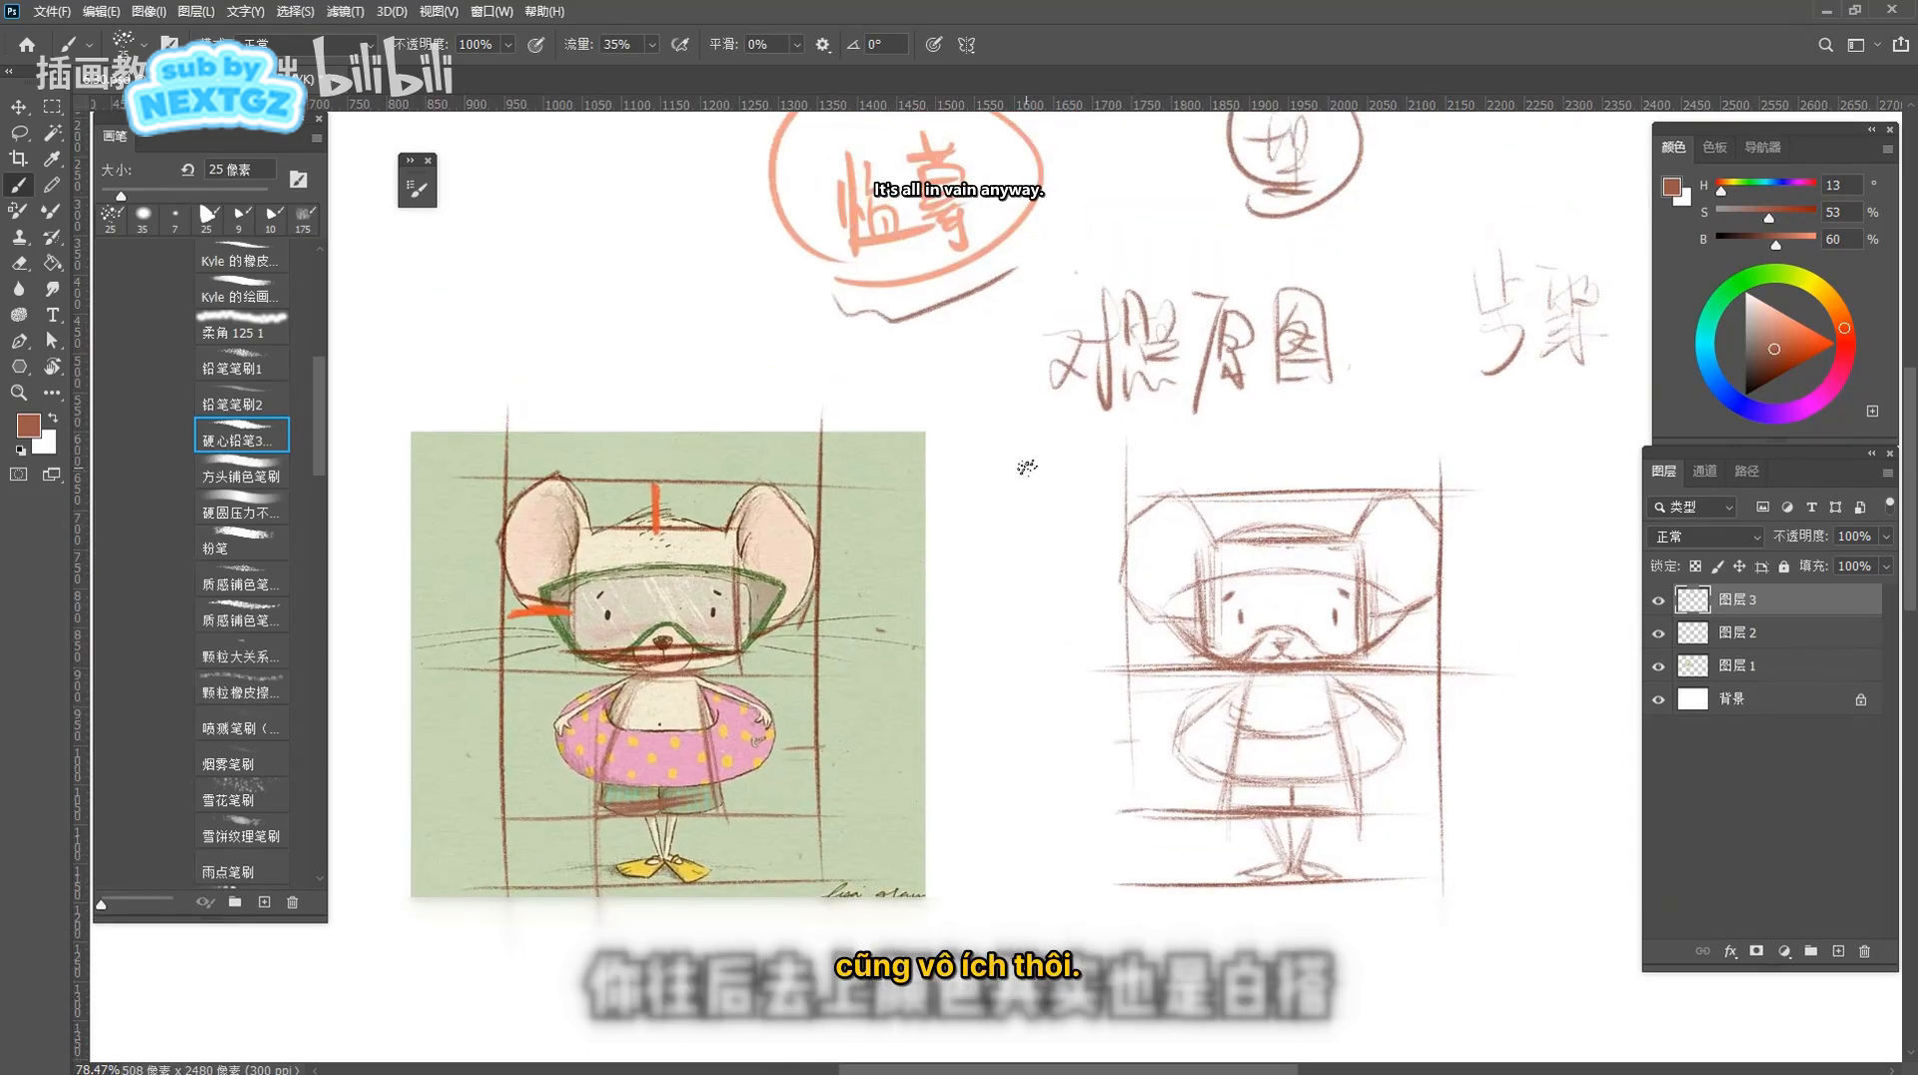
pyautogui.scroll(-5, 1046, 420)
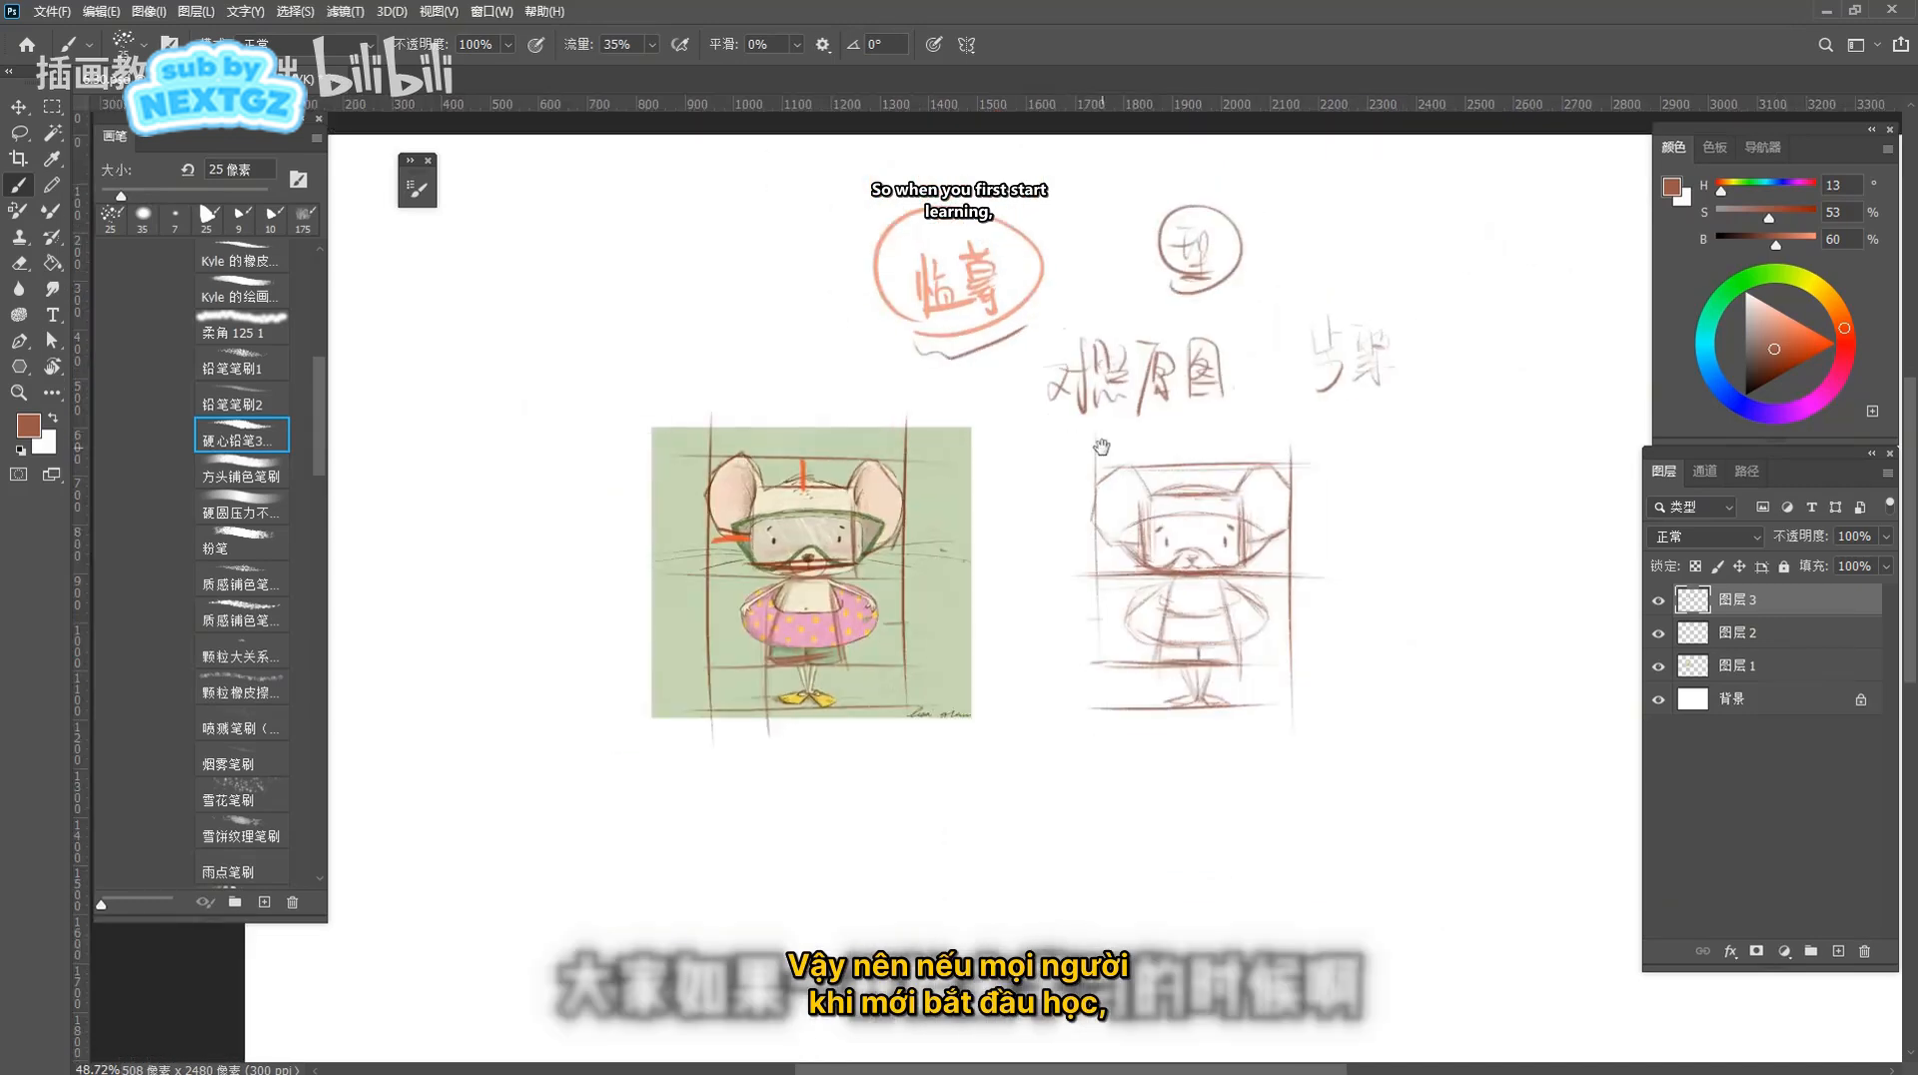
pyautogui.moveTo(1117, 455); pyautogui.dragTo(1090, 437)
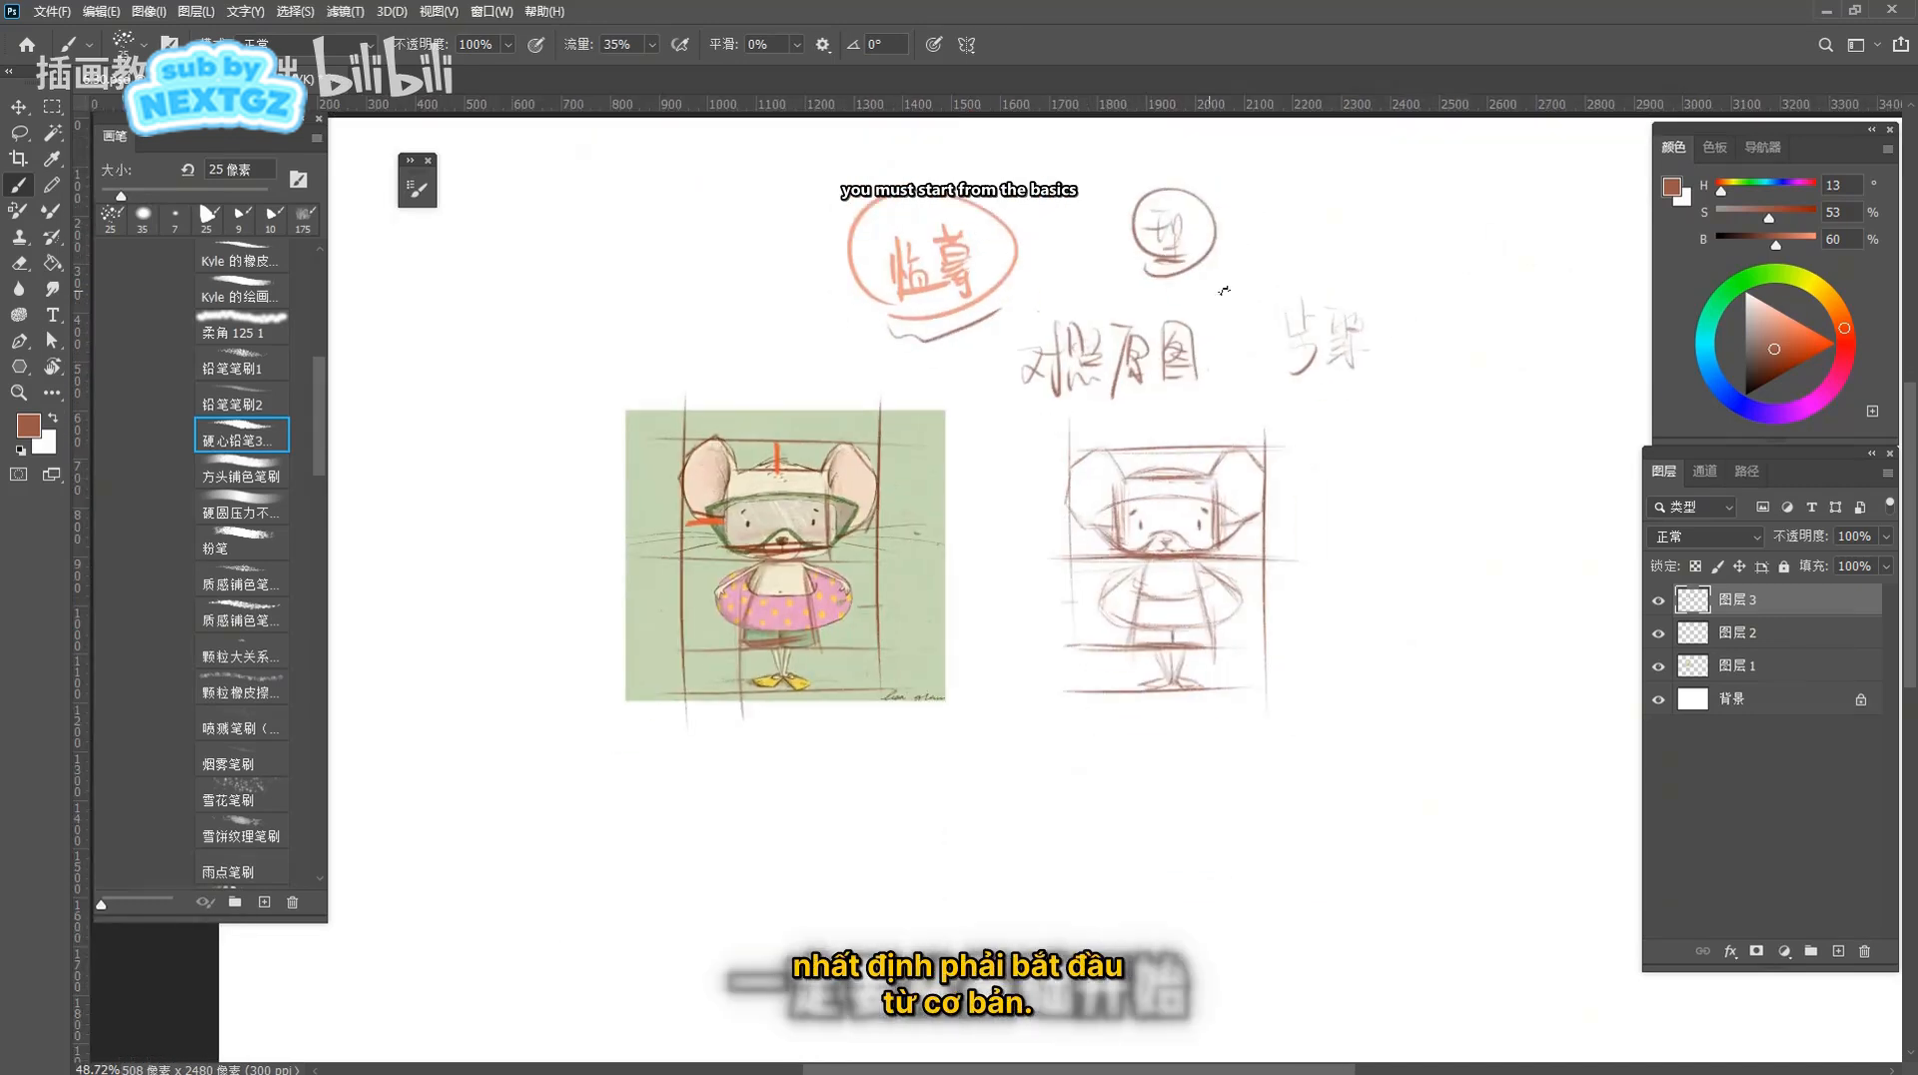
pyautogui.moveTo(1143, 266)
pyautogui.mouseDown()
pyautogui.moveTo(1184, 184)
pyautogui.moveTo(1141, 285)
pyautogui.moveTo(1120, 198)
pyautogui.moveTo(1207, 265)
pyautogui.mouseUp()
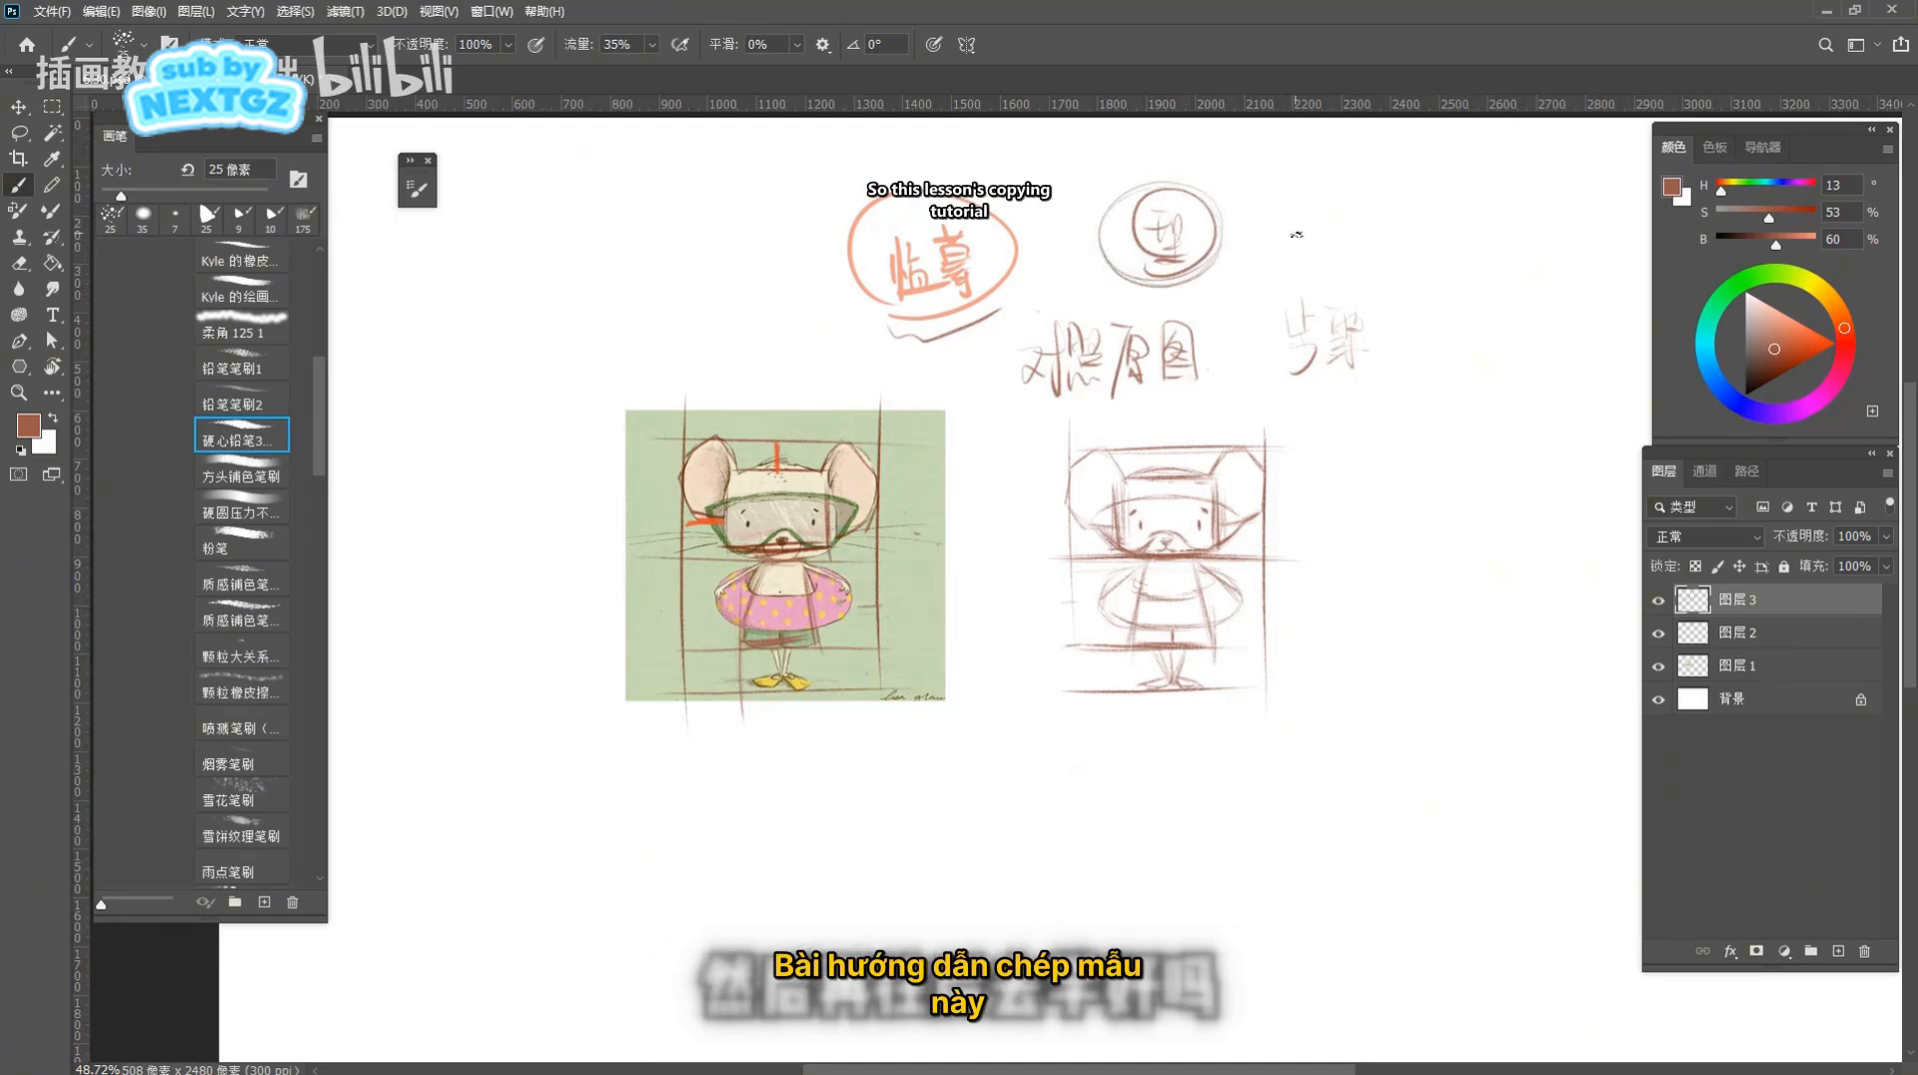